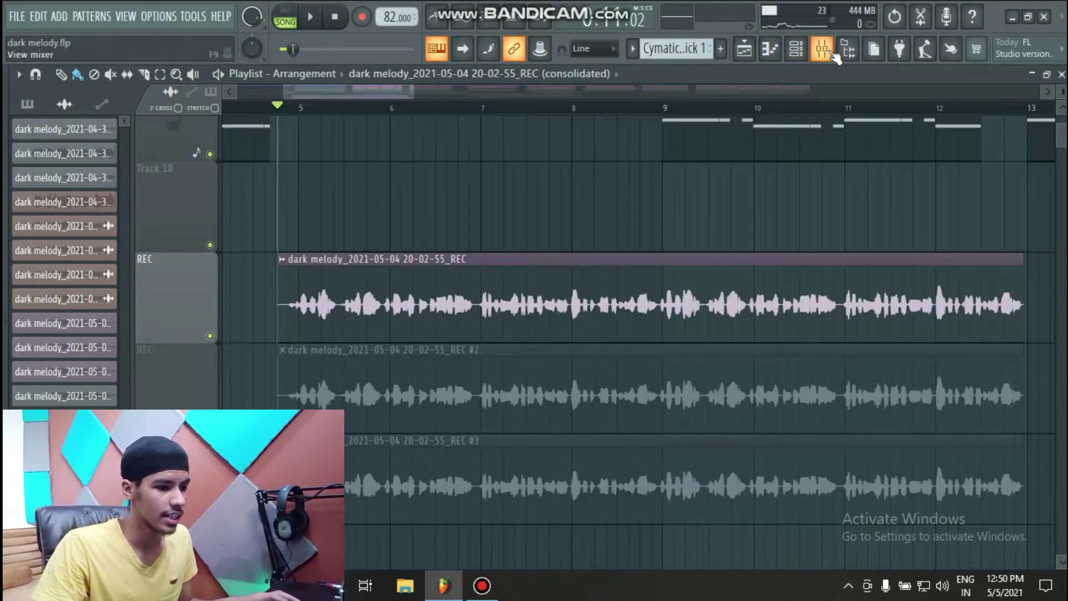
Step: Examine the REC vocal clip's waveform along its whole length in the playlist
{"action": "left_click", "coordinate": [823, 49]}
{"action": "left_click", "coordinate": [823, 49]}
{"action": "scroll", "coordinate": [365, 310], "scroll_direction": "up", "scroll_amount": 3}
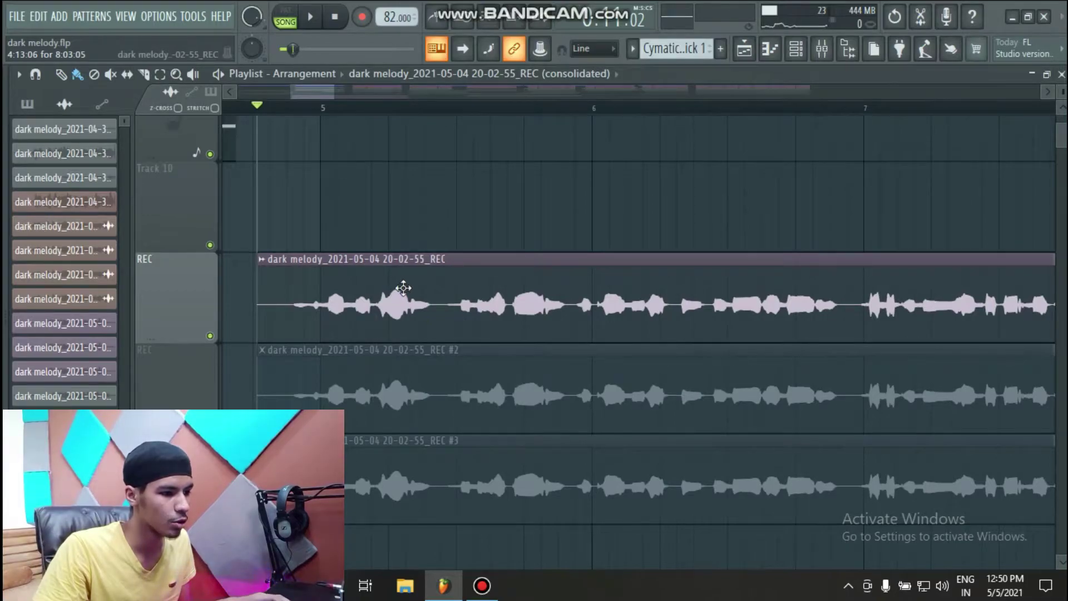
{"action": "scroll", "coordinate": [401, 289], "scroll_direction": "up", "scroll_amount": 1}
{"action": "scroll", "coordinate": [792, 336], "scroll_direction": "right", "scroll_amount": 6}
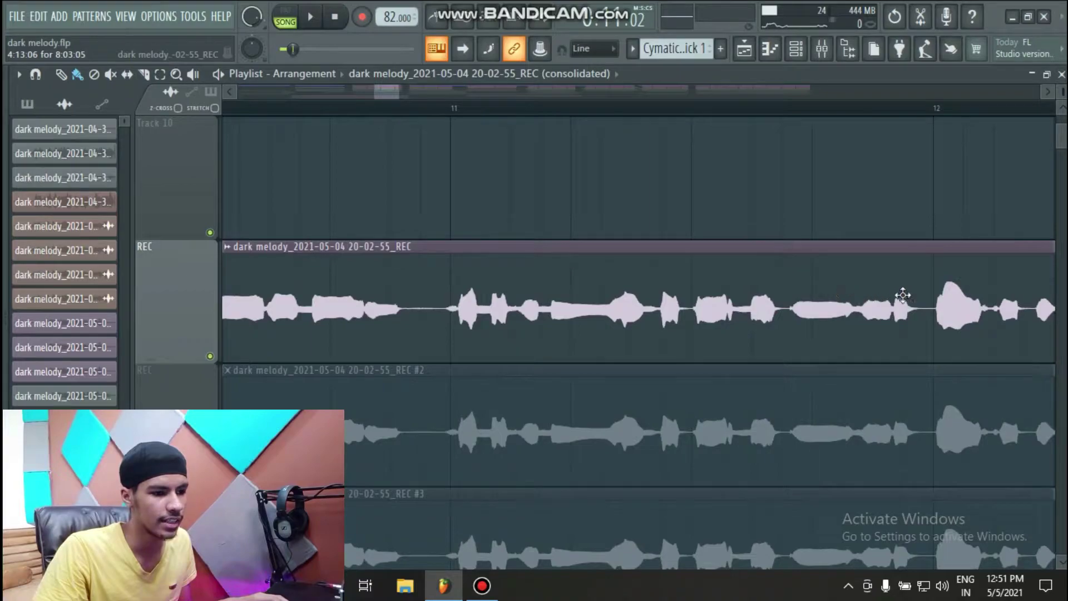
{"action": "scroll", "coordinate": [756, 303], "scroll_direction": "down", "scroll_amount": 3}
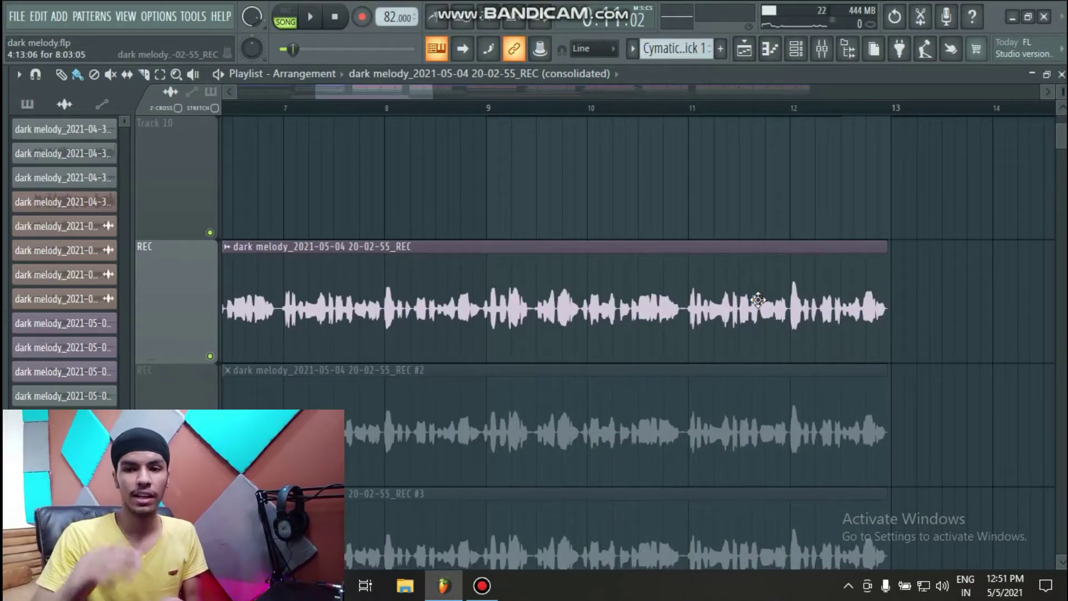
Step: View the vocals mixer track's effect chain, close the mixer, and play back the vocal recording
{"action": "left_click", "coordinate": [822, 49]}
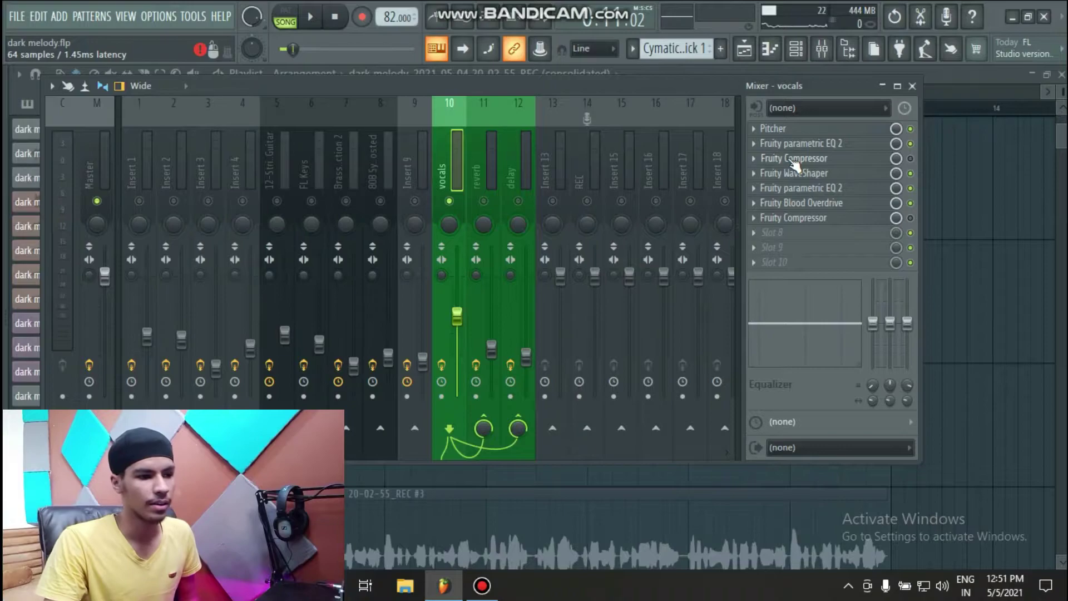
{"action": "left_click", "coordinate": [915, 87]}
{"action": "key", "text": "space"}
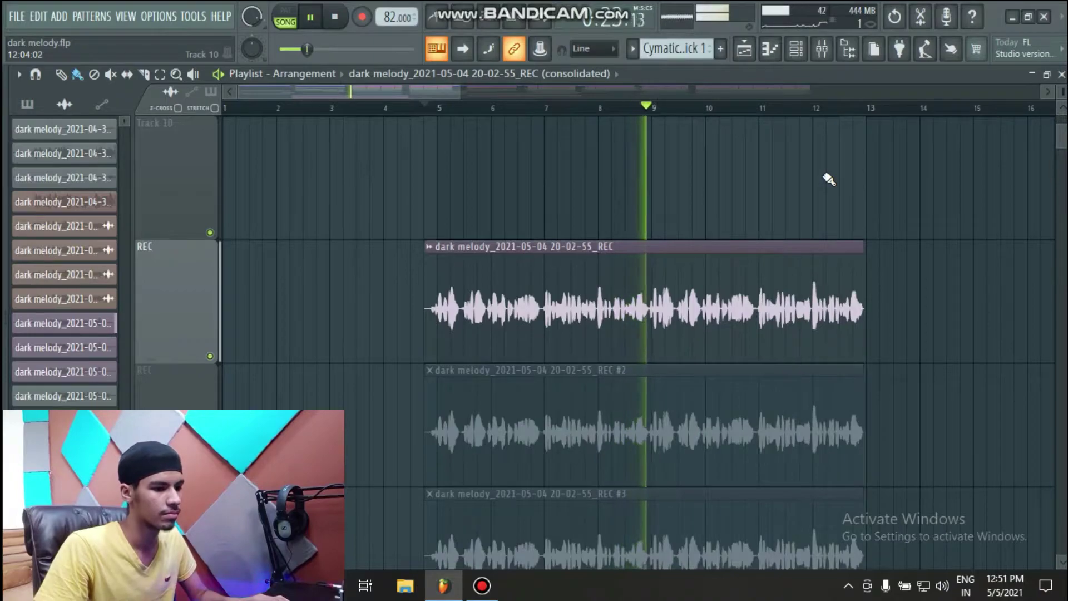
{"action": "key", "text": "space"}
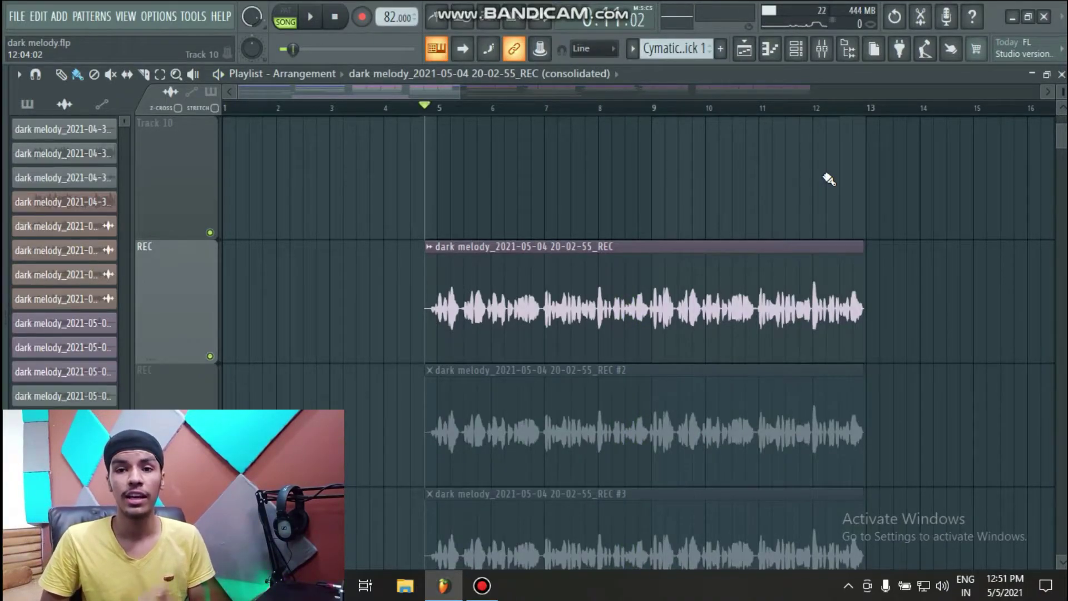
Step: Load Fruity Limiter into slot 8 of the vocals mixer track and enlarge the plugin window
{"action": "left_click", "coordinate": [822, 49]}
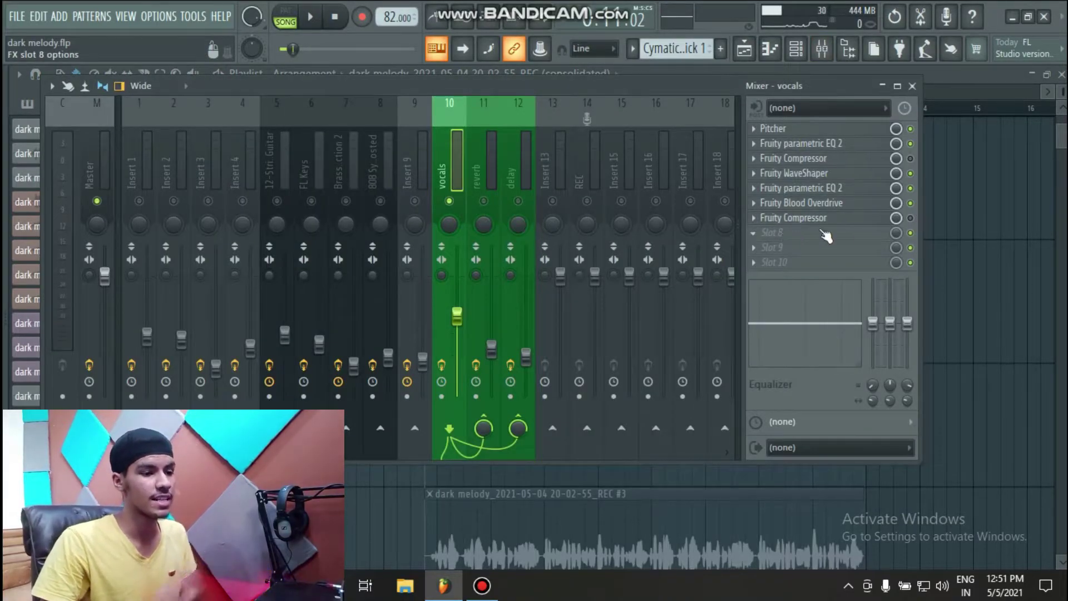
{"action": "left_click", "coordinate": [782, 232]}
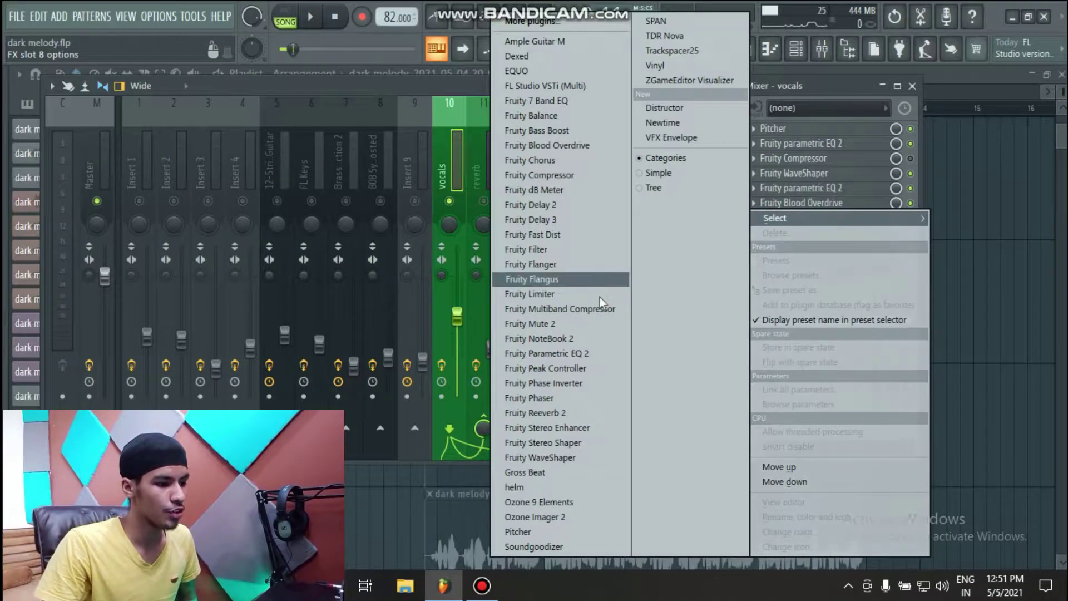
{"action": "left_click", "coordinate": [559, 298]}
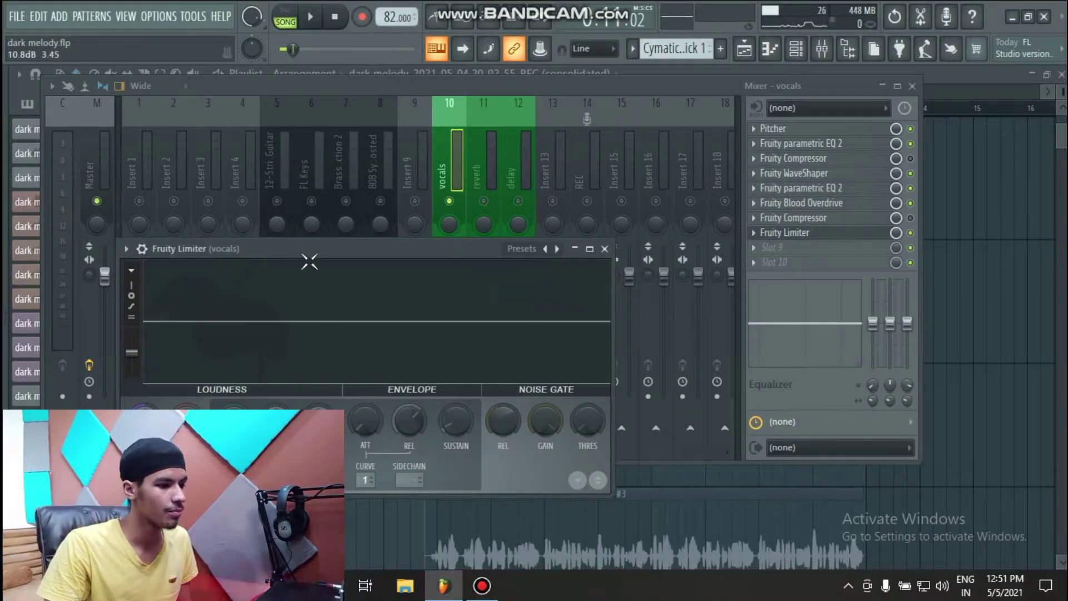
{"action": "left_click_drag", "start_coordinate": [309, 261], "coordinate": [298, 116]}
{"action": "left_click_drag", "start_coordinate": [593, 349], "coordinate": [816, 463]}
Step: Try a lower compressor threshold and a higher ratio in COMP mode, with attack 9.59 ms and release 169.80 ms
{"action": "left_click_drag", "start_coordinate": [217, 390], "coordinate": [218, 418]}
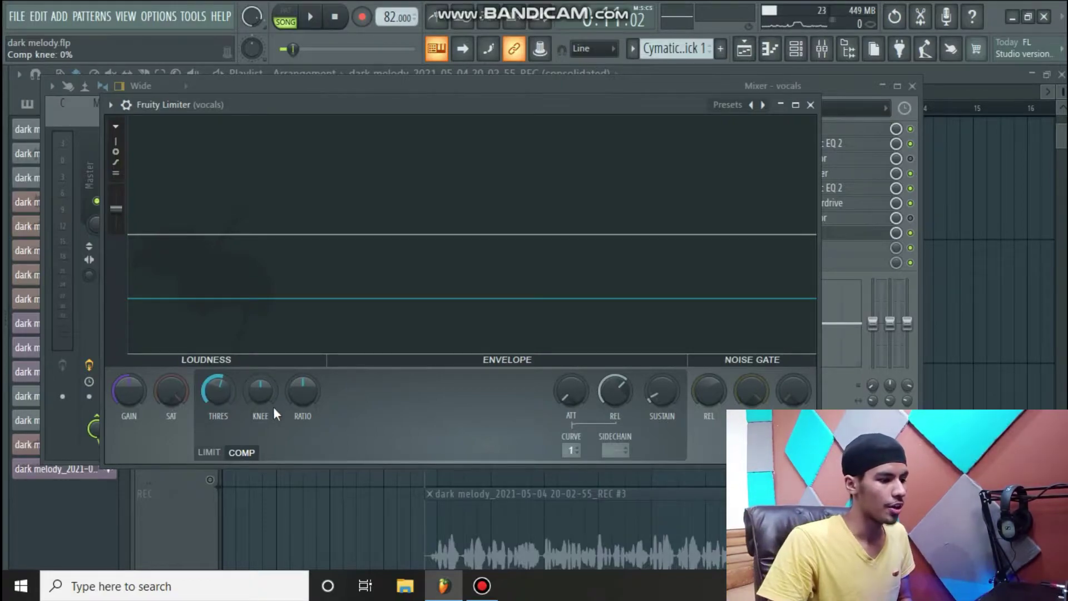
{"action": "left_click_drag", "start_coordinate": [302, 391], "coordinate": [302, 379]}
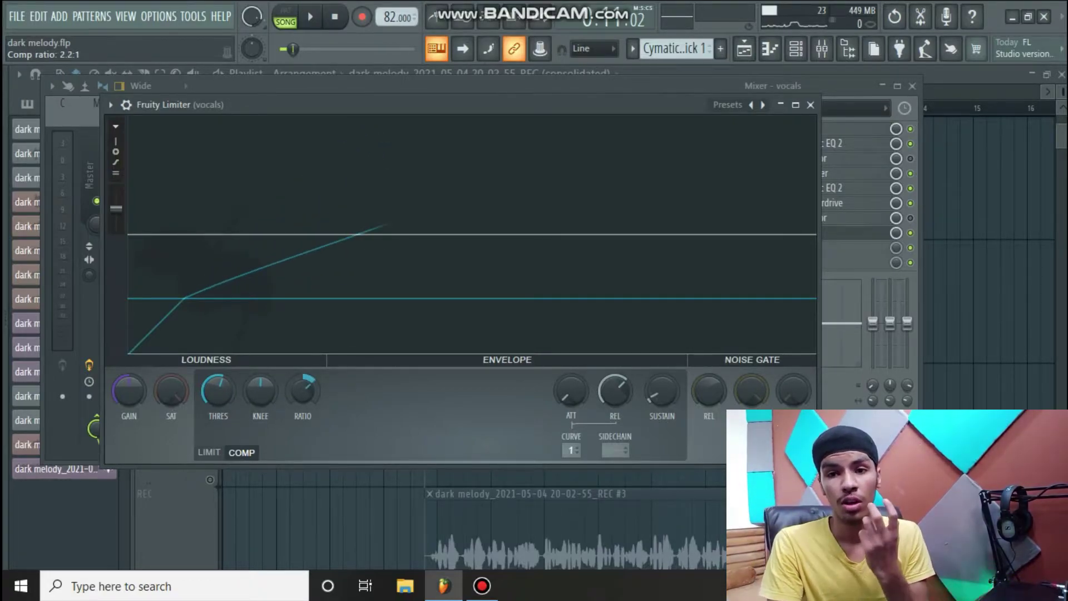
{"action": "left_click_drag", "start_coordinate": [302, 379], "coordinate": [302, 359]}
{"action": "left_click_drag", "start_coordinate": [559, 392], "coordinate": [559, 384]}
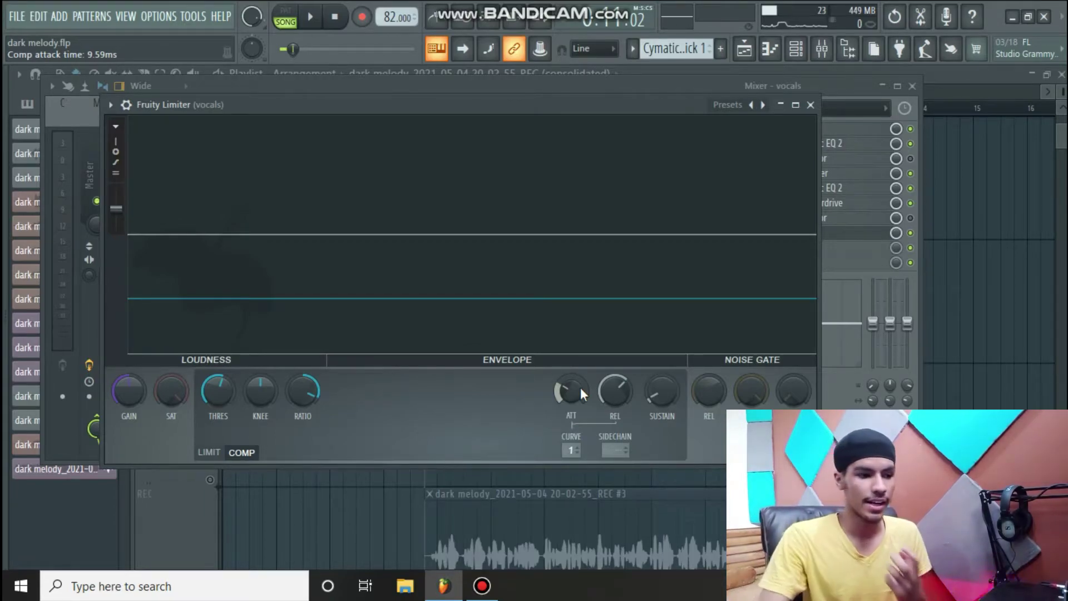
{"action": "left_click_drag", "start_coordinate": [614, 391], "coordinate": [614, 396]}
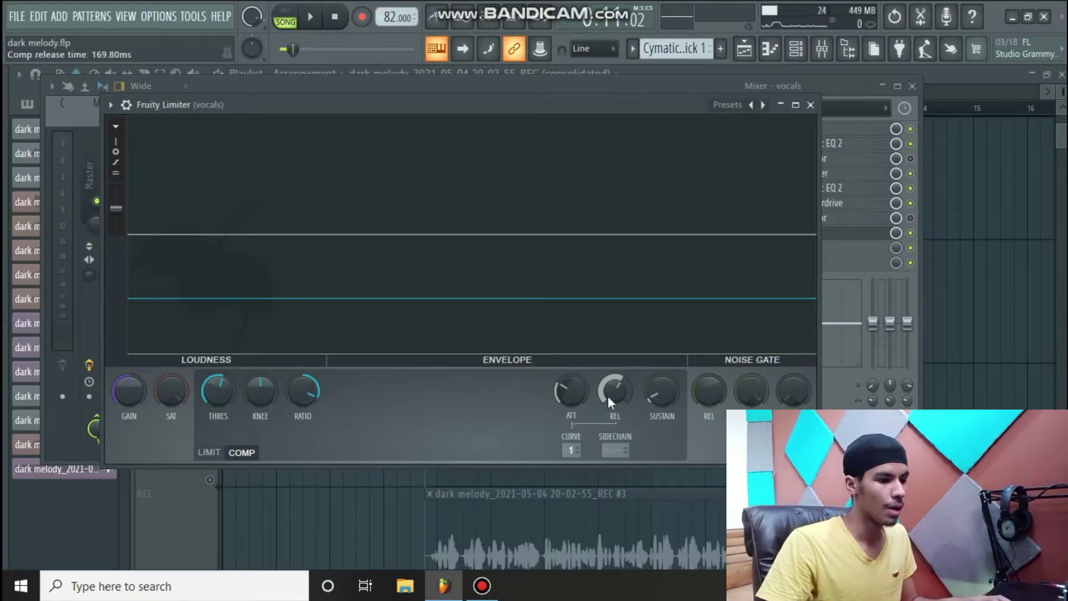
Step: Reset the compressor's release, attack, ratio and threshold to their defaults
{"action": "right_click", "coordinate": [609, 397]}
{"action": "left_click", "coordinate": [638, 341]}
{"action": "right_click", "coordinate": [568, 378]}
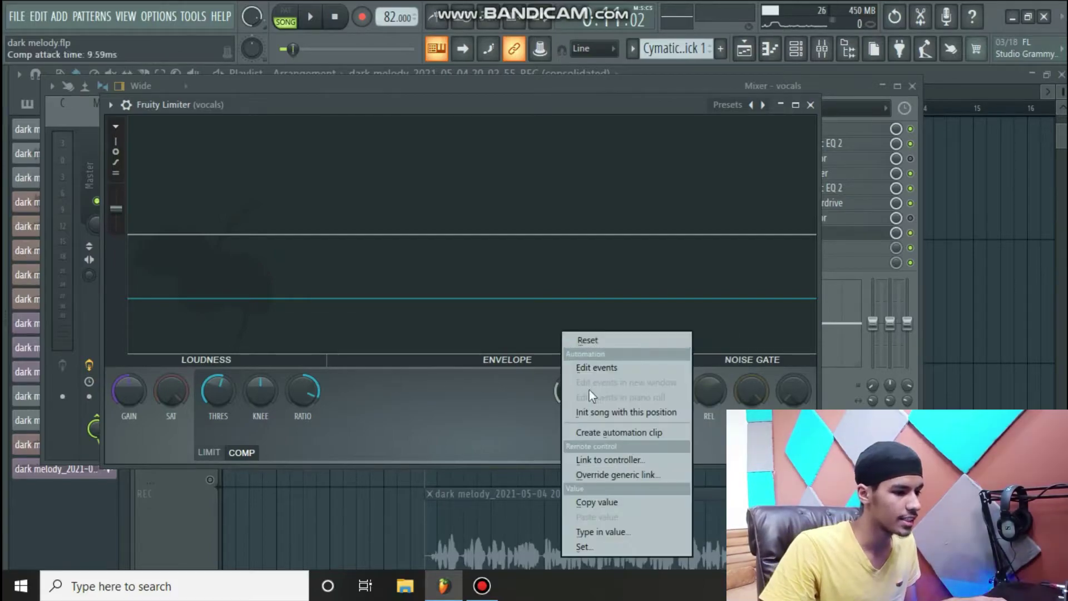
{"action": "left_click", "coordinate": [575, 342]}
{"action": "right_click", "coordinate": [290, 401]}
{"action": "left_click", "coordinate": [303, 337]}
{"action": "right_click", "coordinate": [216, 390]}
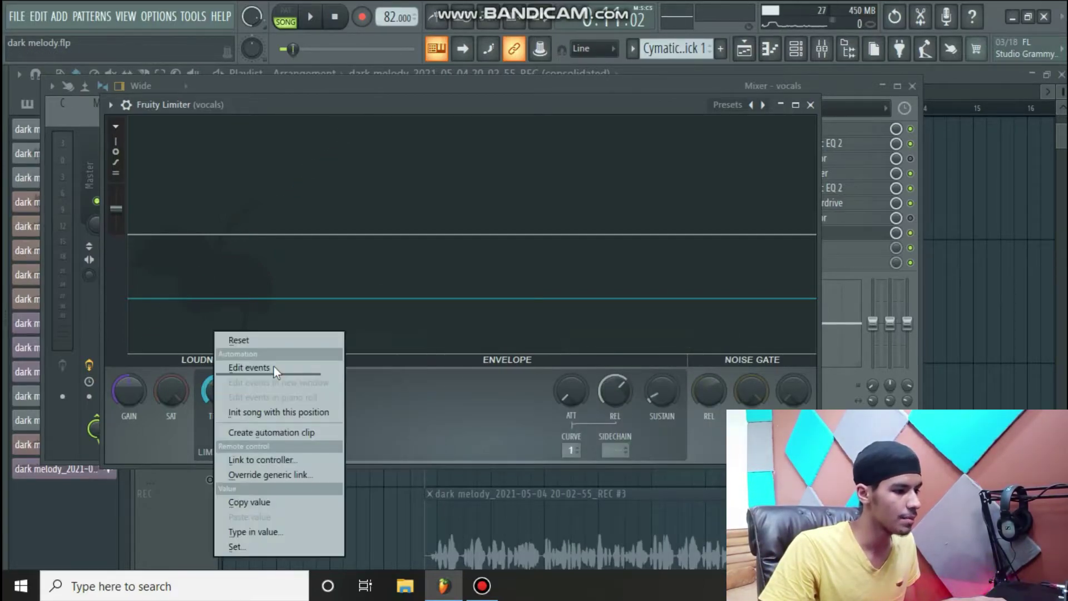
{"action": "left_click", "coordinate": [272, 339]}
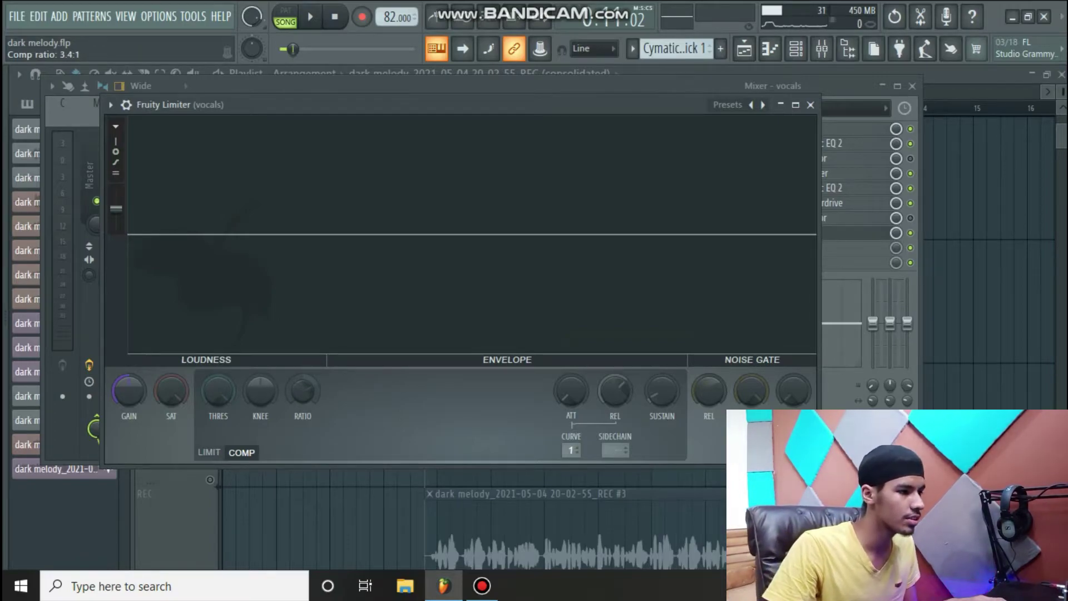
Step: Set the compressor ratio to about 3.1:1 and, during playback, lower the threshold to -10.7 dB
{"action": "left_click_drag", "start_coordinate": [219, 389], "coordinate": [218, 392]}
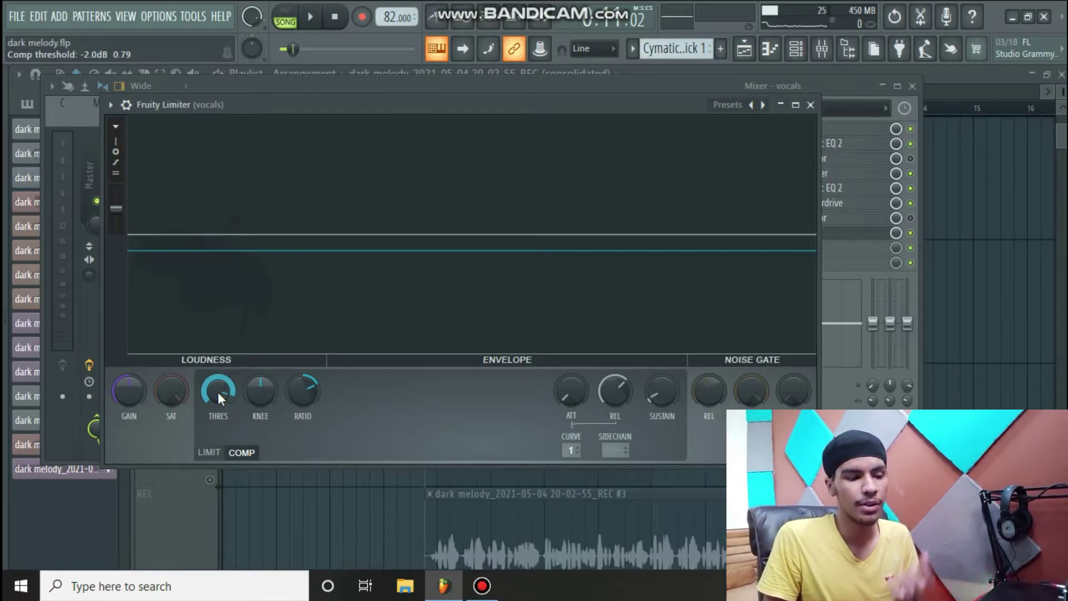
{"action": "key", "text": "space"}
{"action": "mouse_move", "coordinate": [218, 392]}
{"action": "left_mouse_down"}
{"action": "mouse_move", "coordinate": [218, 423]}
{"action": "mouse_move", "coordinate": [218, 393]}
{"action": "left_mouse_up"}
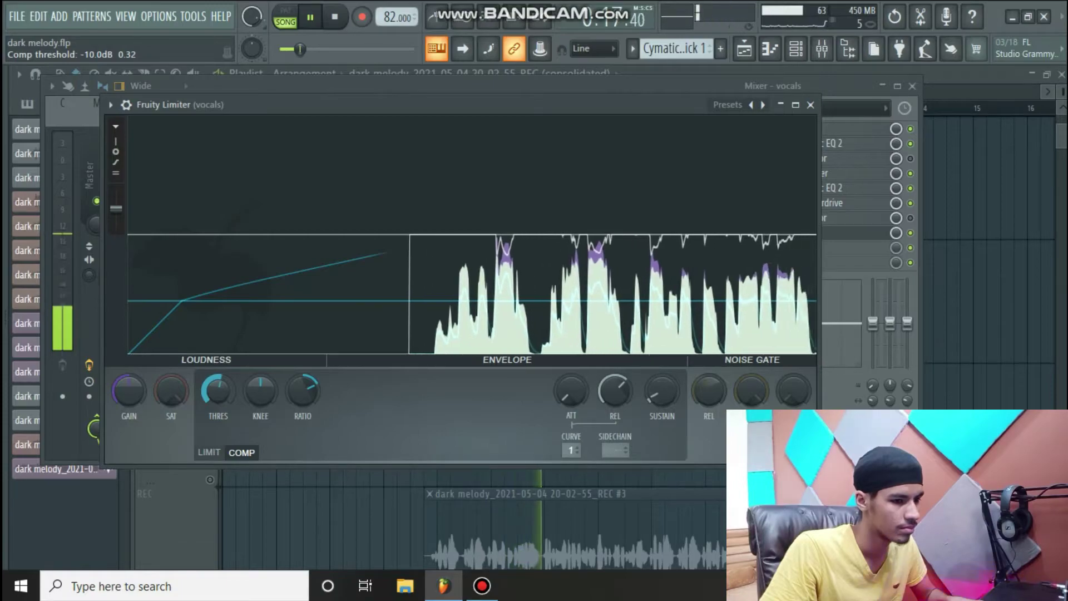
{"action": "left_click_drag", "start_coordinate": [218, 392], "coordinate": [218, 397]}
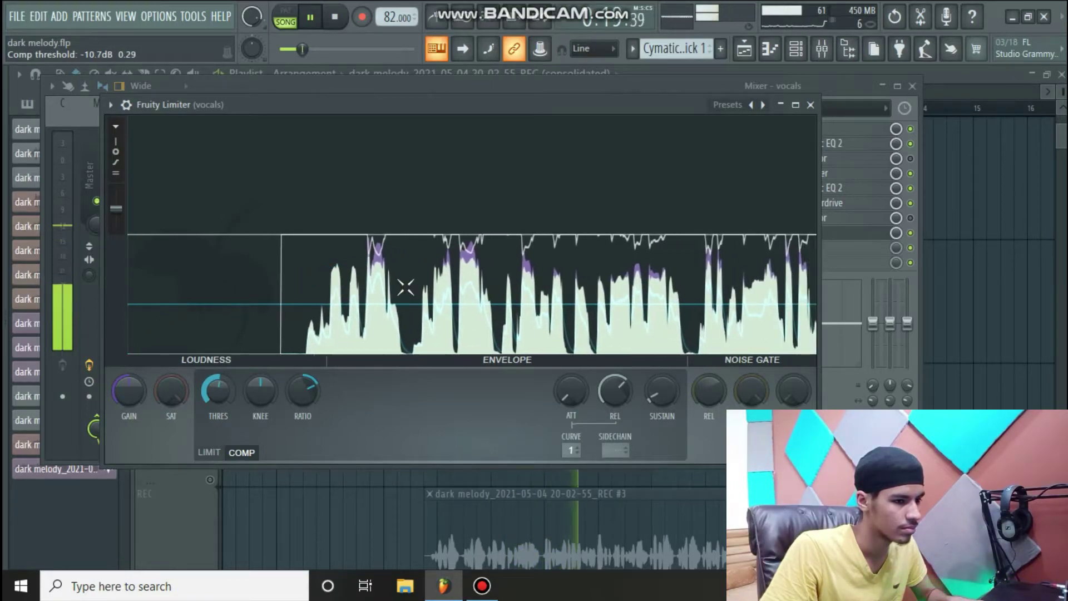
Step: Compare the playing vocals with Fruity Limiter bypassed and enabled
{"action": "left_click", "coordinate": [126, 105]}
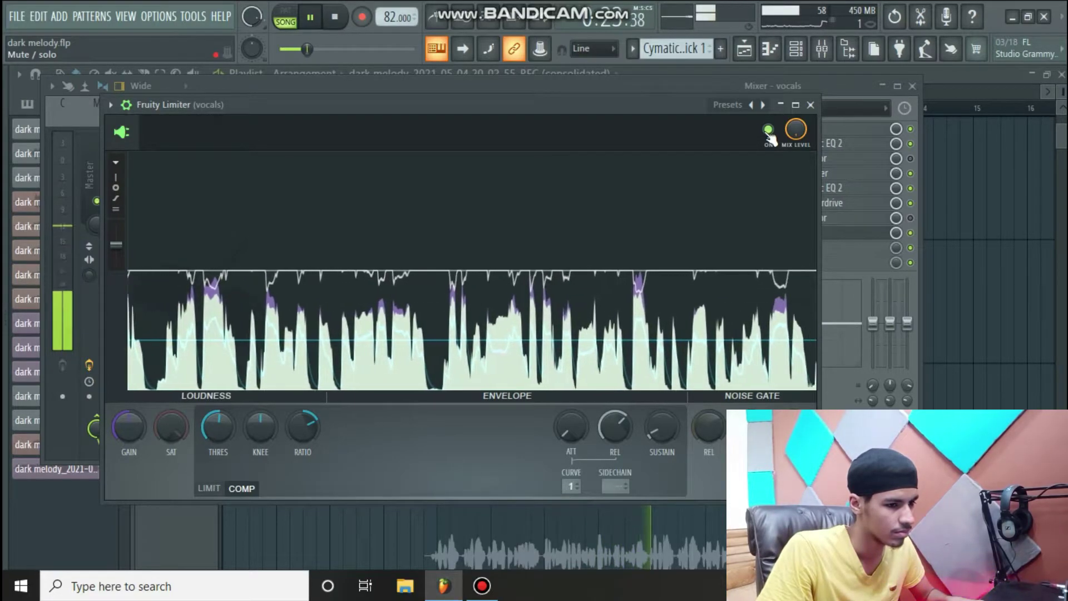
{"action": "left_click", "coordinate": [768, 131]}
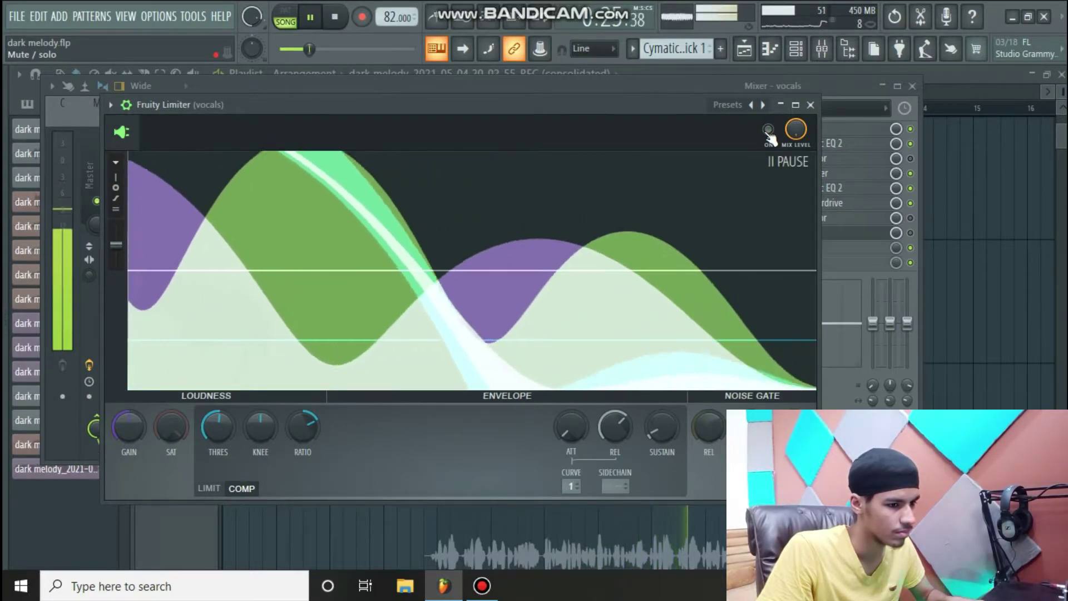
{"action": "left_click", "coordinate": [768, 131]}
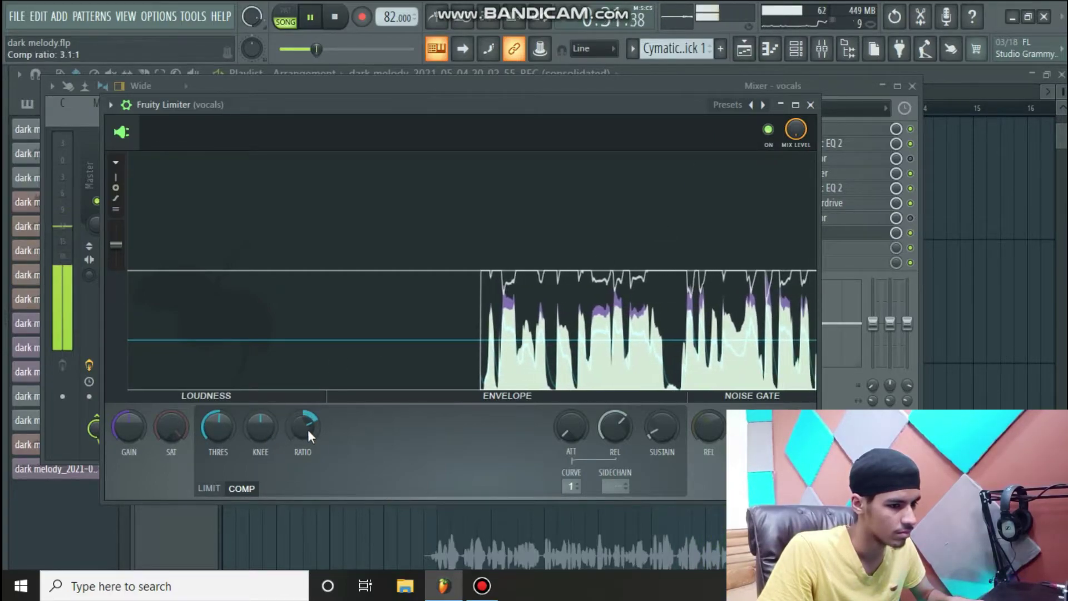
{"action": "left_click", "coordinate": [769, 130]}
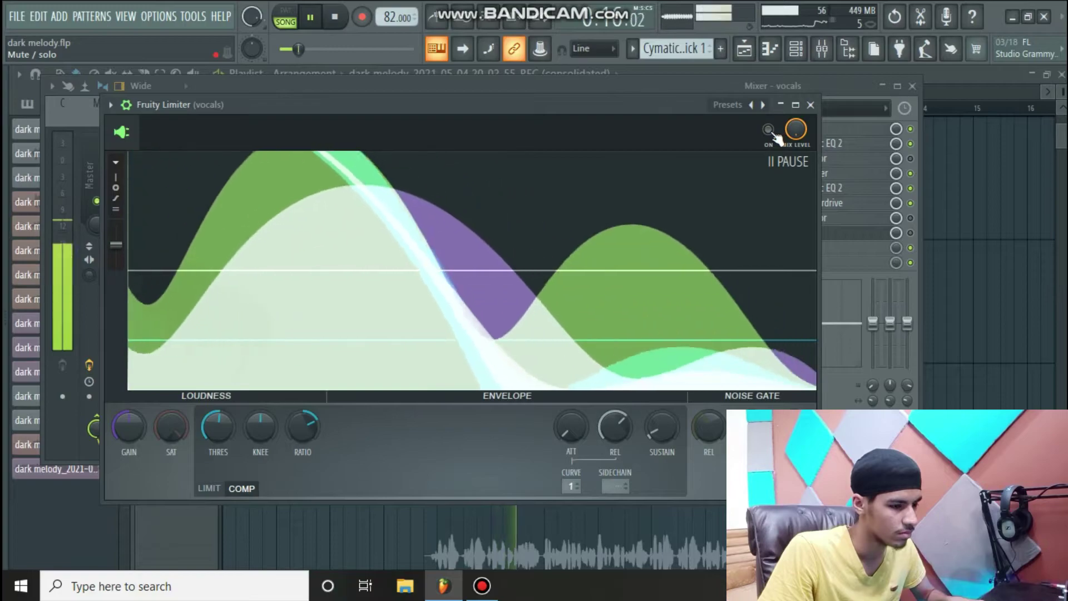
{"action": "left_click", "coordinate": [769, 130]}
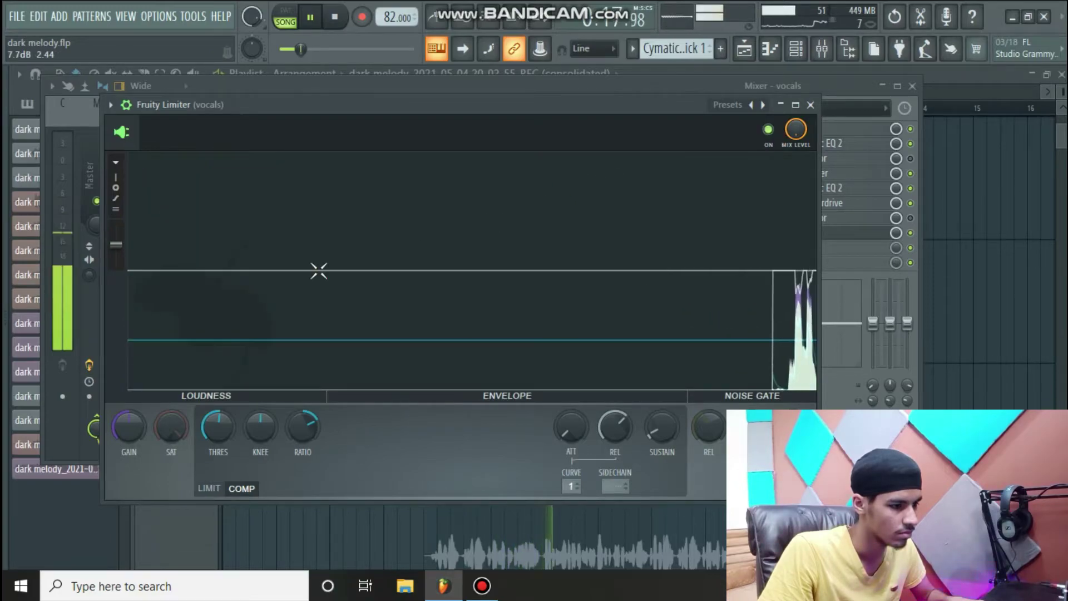
Step: Raise the compressor threshold slightly and set the attack to 4.23 ms, auditioning the vocals while adjusting
{"action": "left_click_drag", "start_coordinate": [214, 431], "coordinate": [213, 446]}
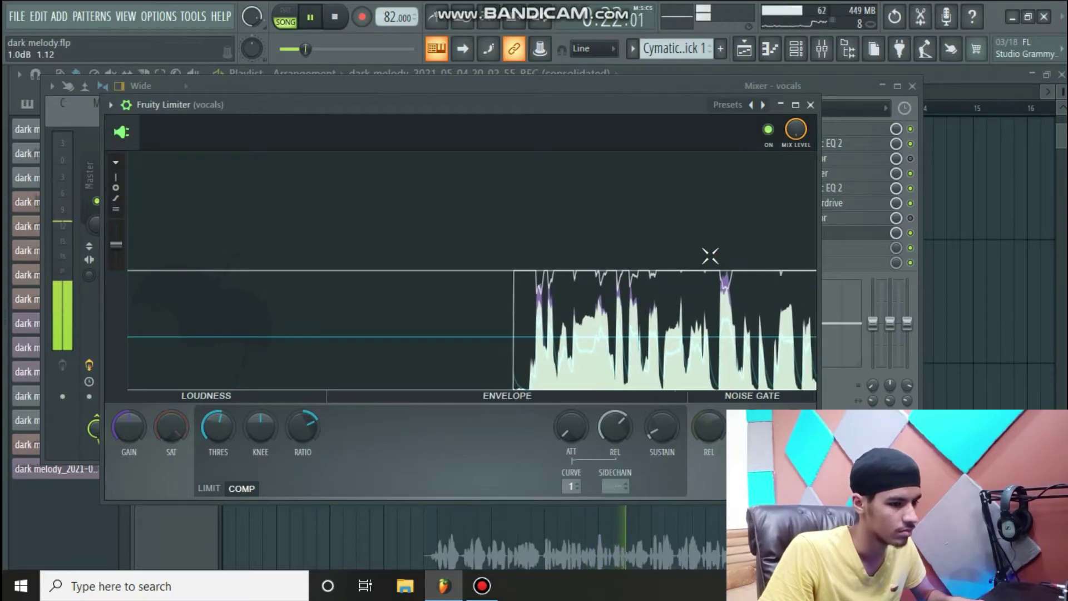
{"action": "key", "text": "space"}
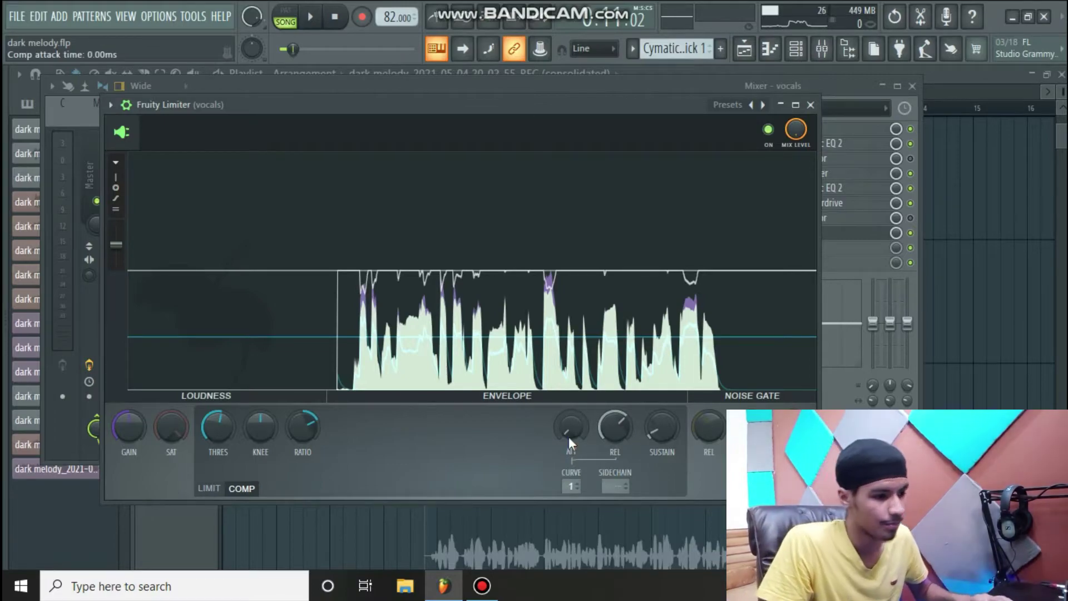
{"action": "key", "text": "space"}
{"action": "left_click_drag", "start_coordinate": [569, 437], "coordinate": [568, 429]}
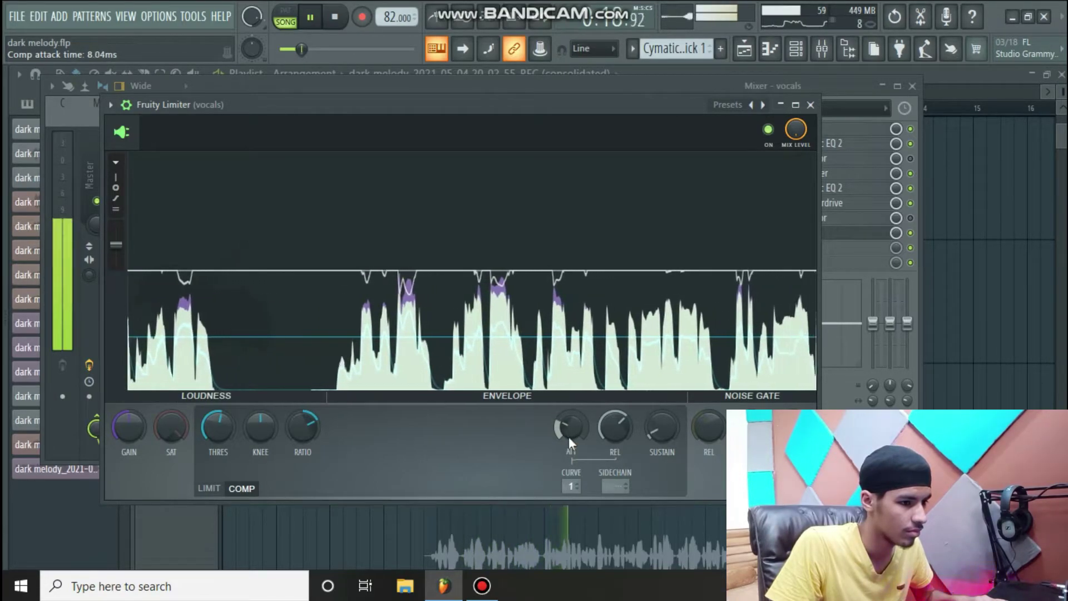
{"action": "key", "text": "space"}
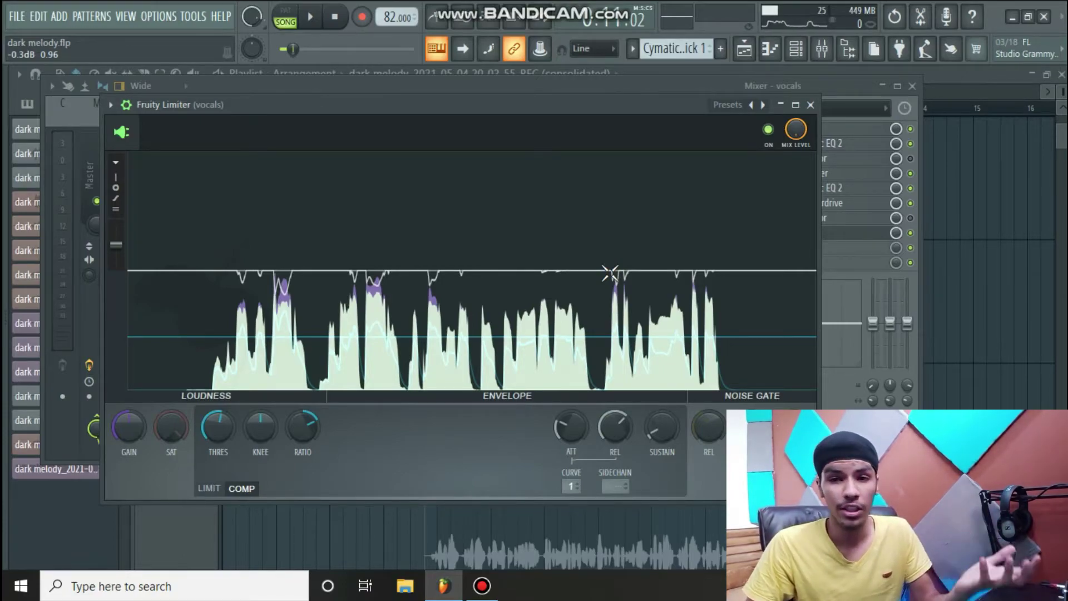
{"action": "left_click_drag", "start_coordinate": [574, 433], "coordinate": [574, 433]}
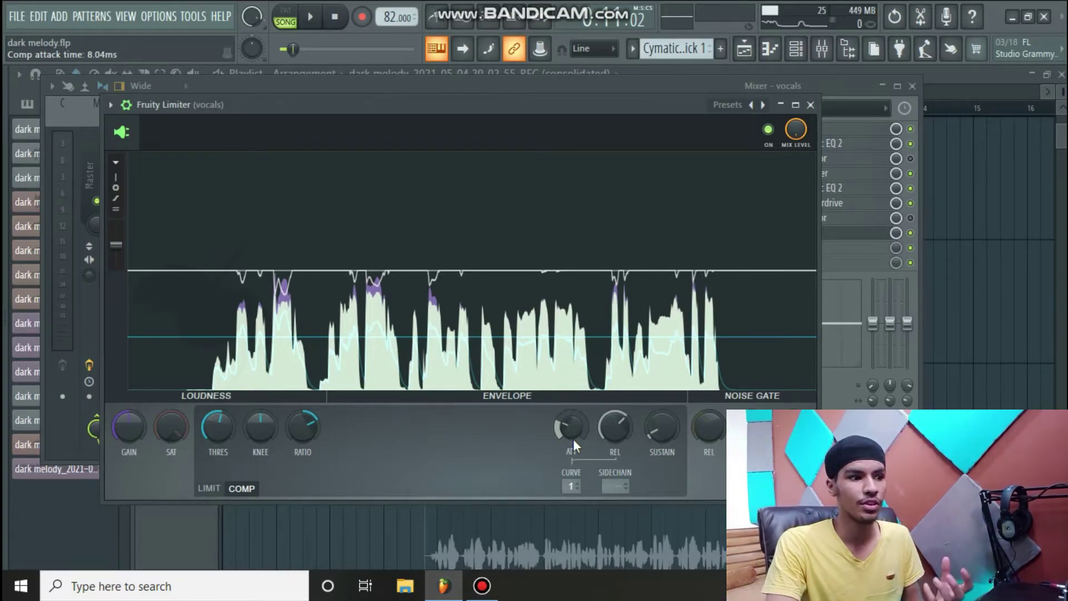
{"action": "left_click_drag", "start_coordinate": [573, 439], "coordinate": [573, 445]}
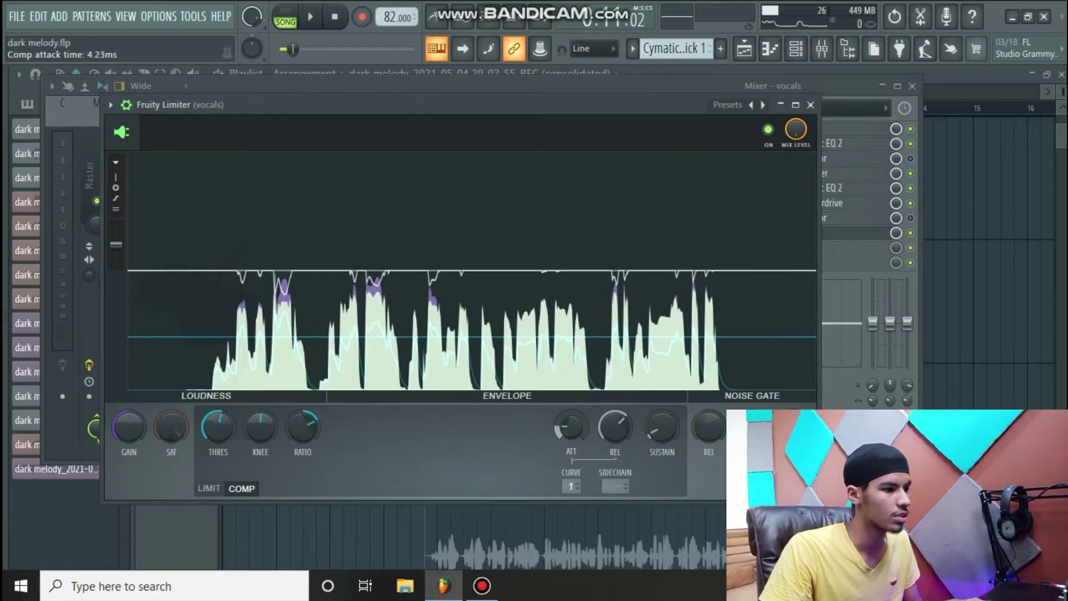
Step: Play the vocals and shorten the compressor's release to 41.21 ms
{"action": "key", "text": "space"}
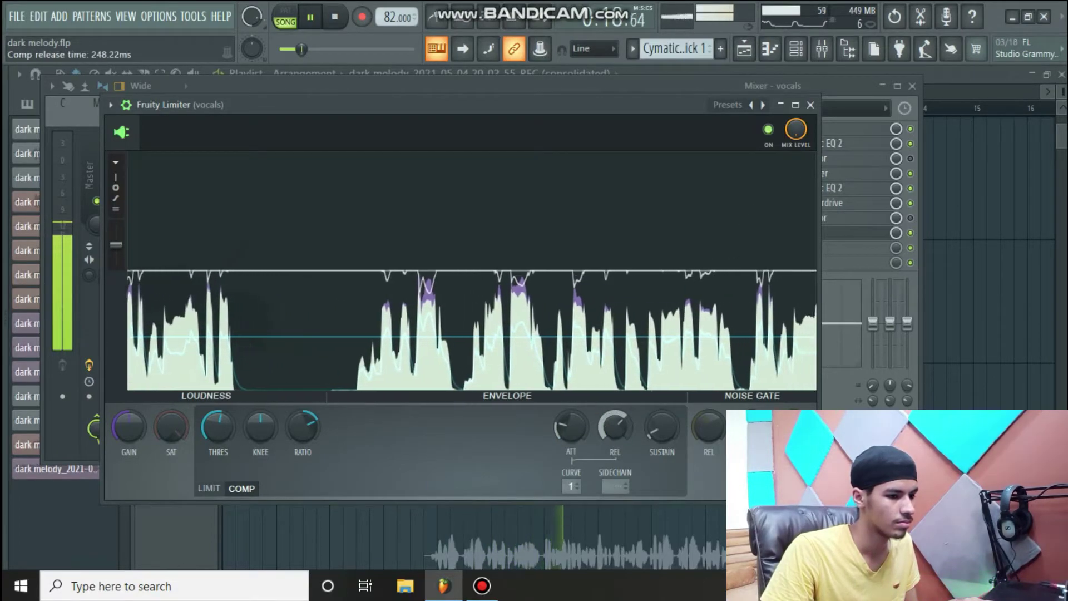
{"action": "left_click_drag", "start_coordinate": [615, 426], "coordinate": [615, 453]}
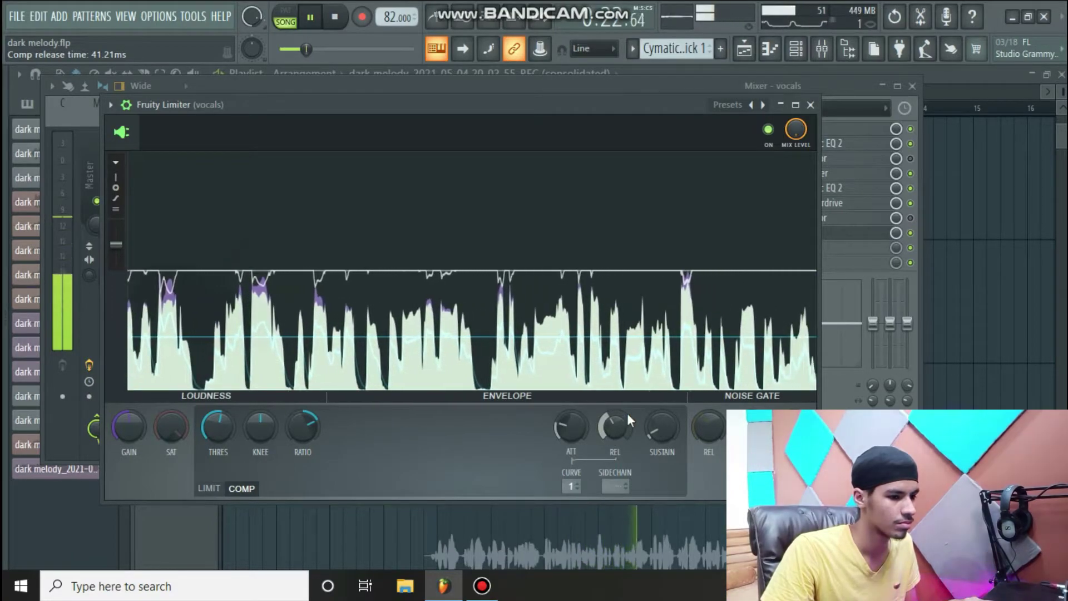
Step: Lower the compressor threshold during playback and reset the sustain to its default
{"action": "left_click_drag", "start_coordinate": [218, 427], "coordinate": [218, 443]}
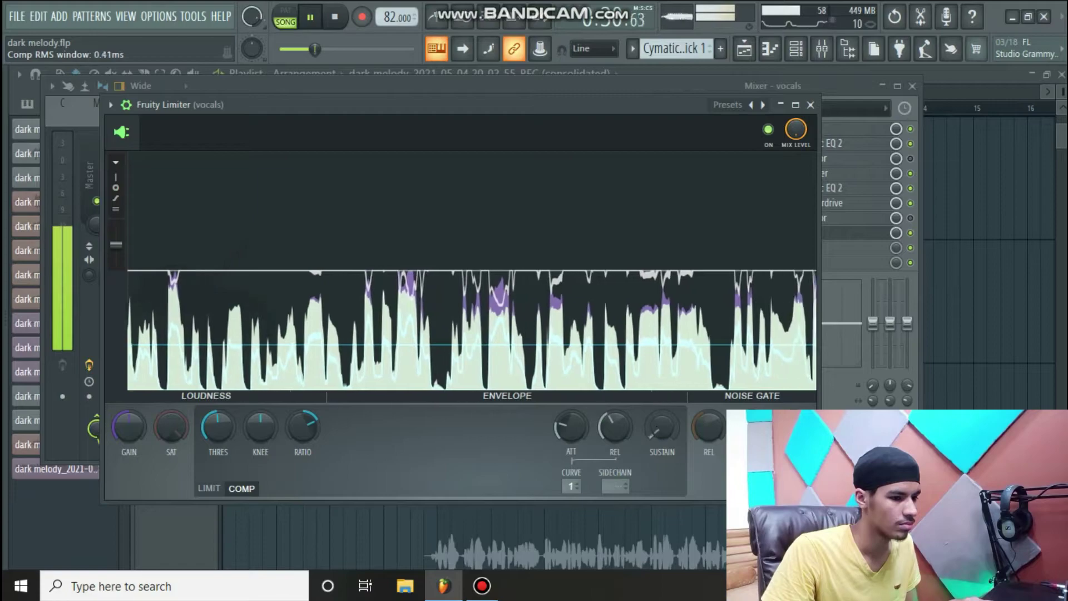
{"action": "right_click", "coordinate": [657, 426]}
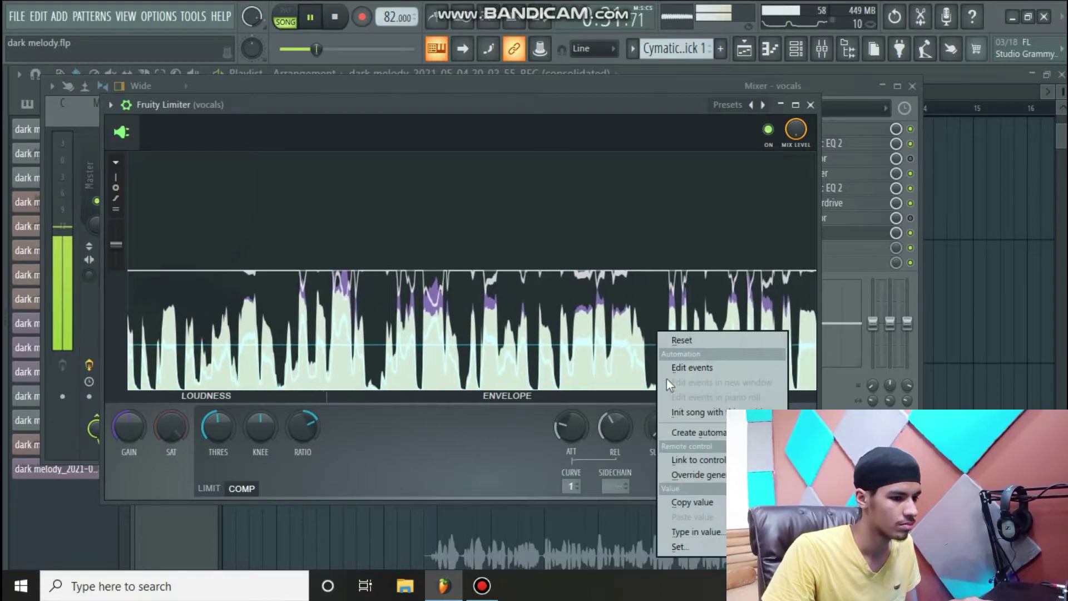
{"action": "left_click", "coordinate": [676, 341]}
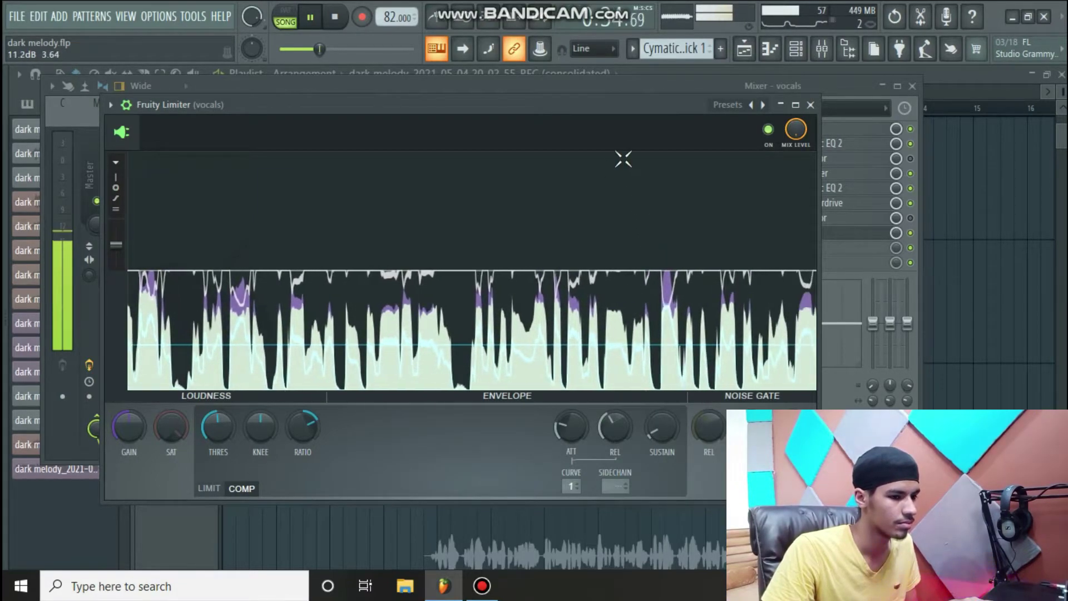
Step: Raise Fruity Limiter's gain to 3.3 dB and move its window clear of the vocals track's effect slots
{"action": "key", "text": "space"}
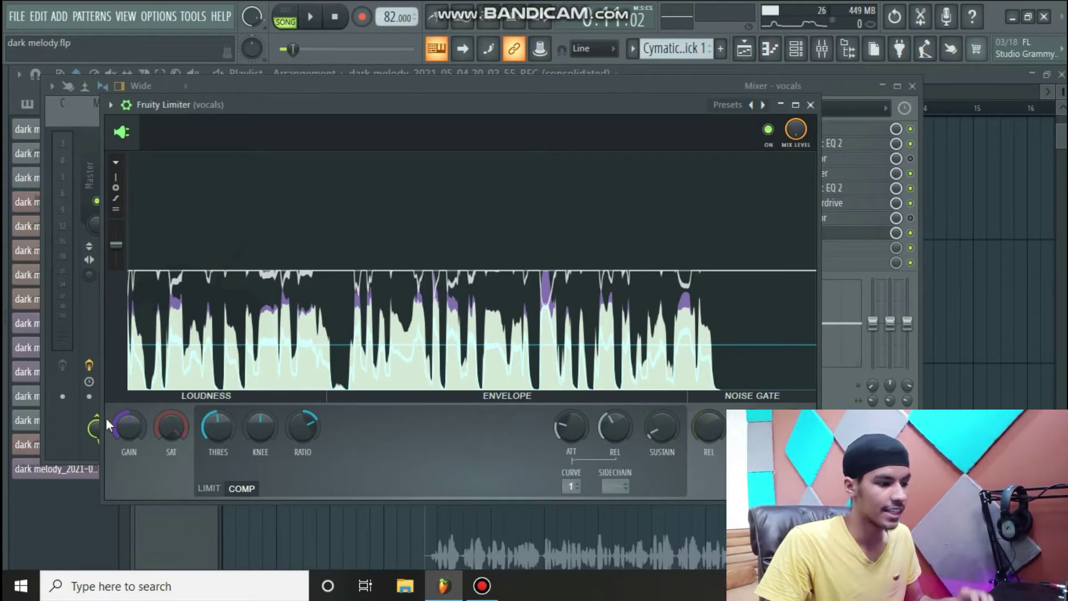
{"action": "left_click_drag", "start_coordinate": [124, 425], "coordinate": [124, 404]}
{"action": "left_click_drag", "start_coordinate": [705, 119], "coordinate": [880, 310]}
{"action": "left_click_drag", "start_coordinate": [651, 78], "coordinate": [608, 74]}
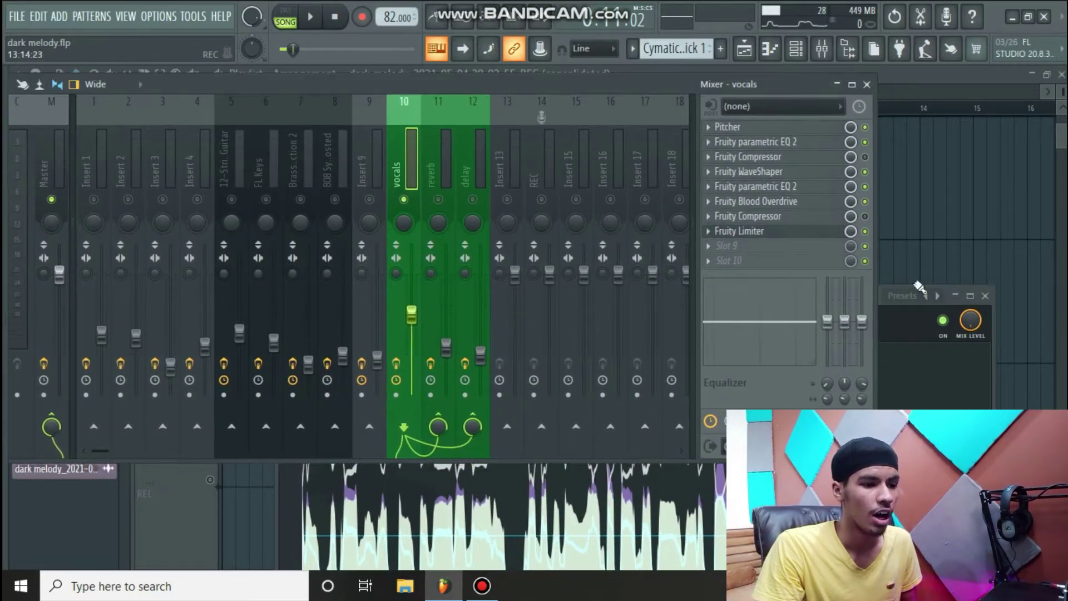
{"action": "left_click_drag", "start_coordinate": [887, 298], "coordinate": [984, 219]}
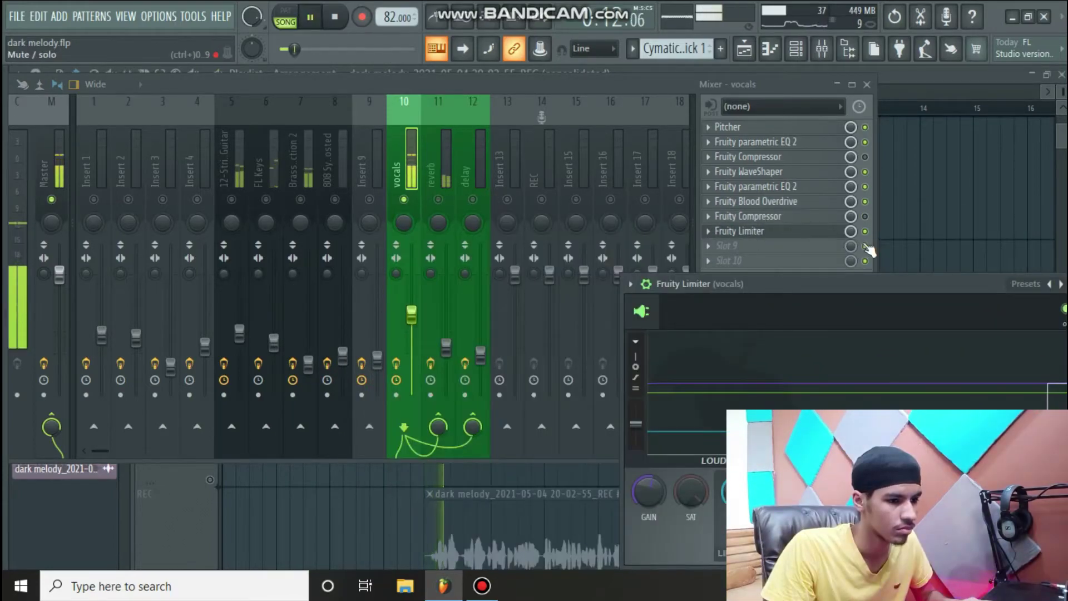
Step: Toggle Fruity Limiter during playback to compare the vocals with and without it, and bring its full window back into view
{"action": "left_click", "coordinate": [867, 234]}
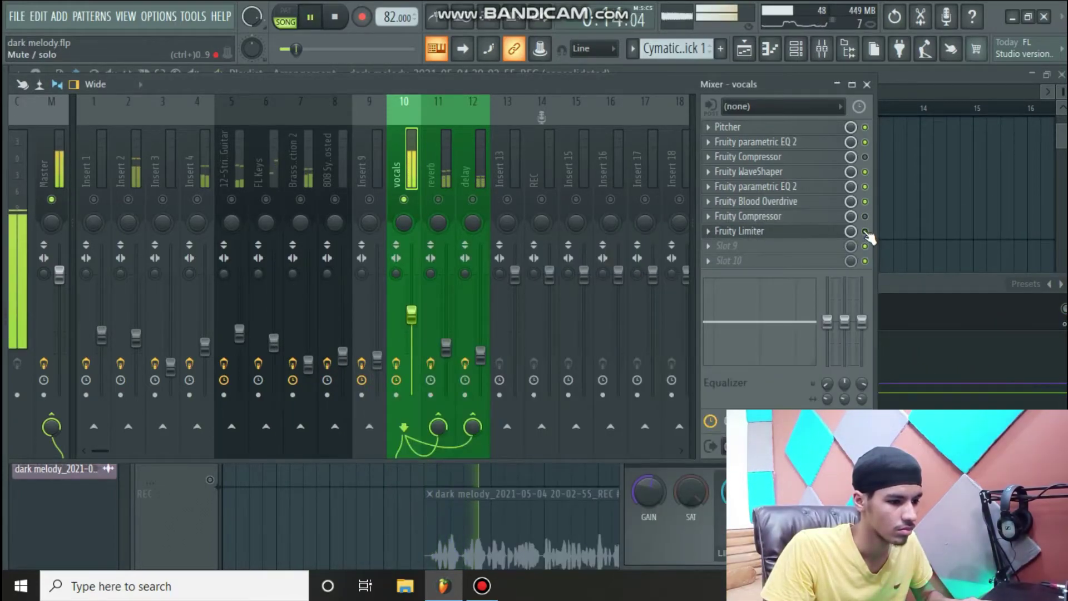
{"action": "left_click", "coordinate": [660, 476]}
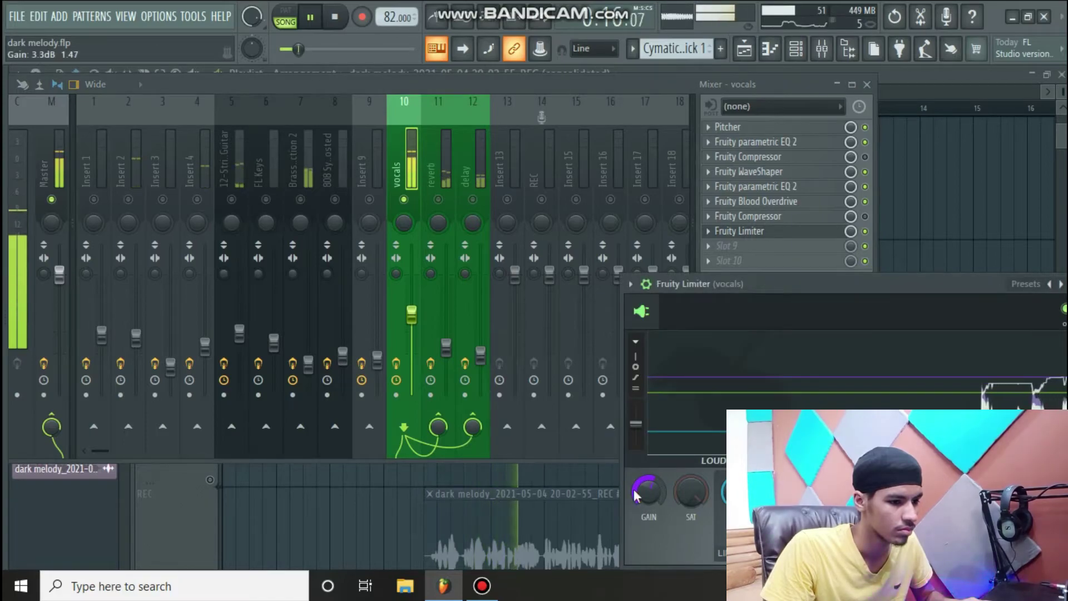
{"action": "left_click", "coordinate": [867, 234]}
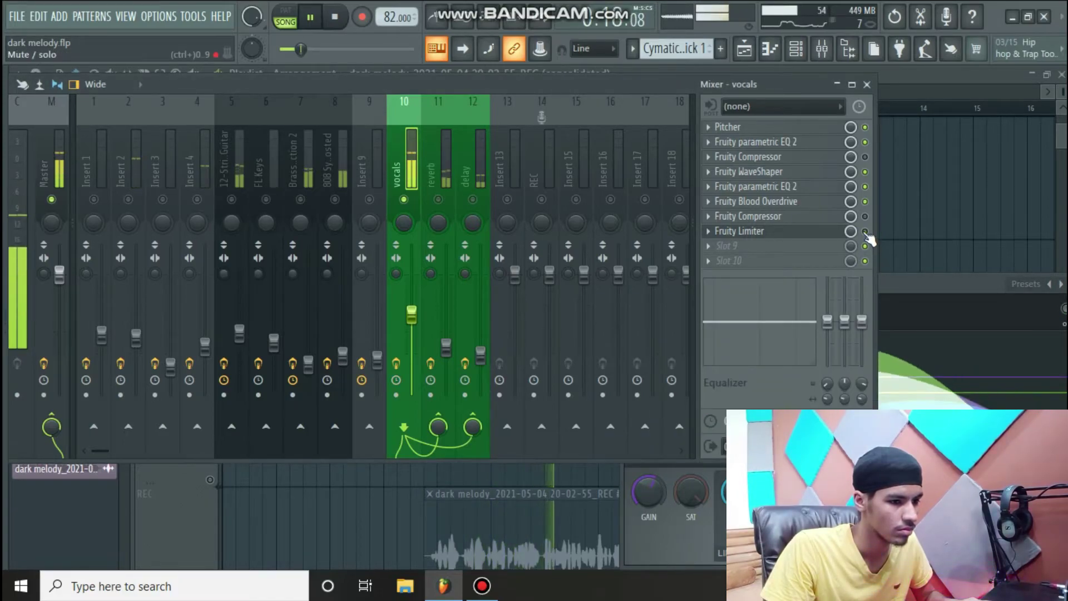
{"action": "left_click", "coordinate": [903, 285]}
{"action": "left_click_drag", "start_coordinate": [911, 284], "coordinate": [543, 181]}
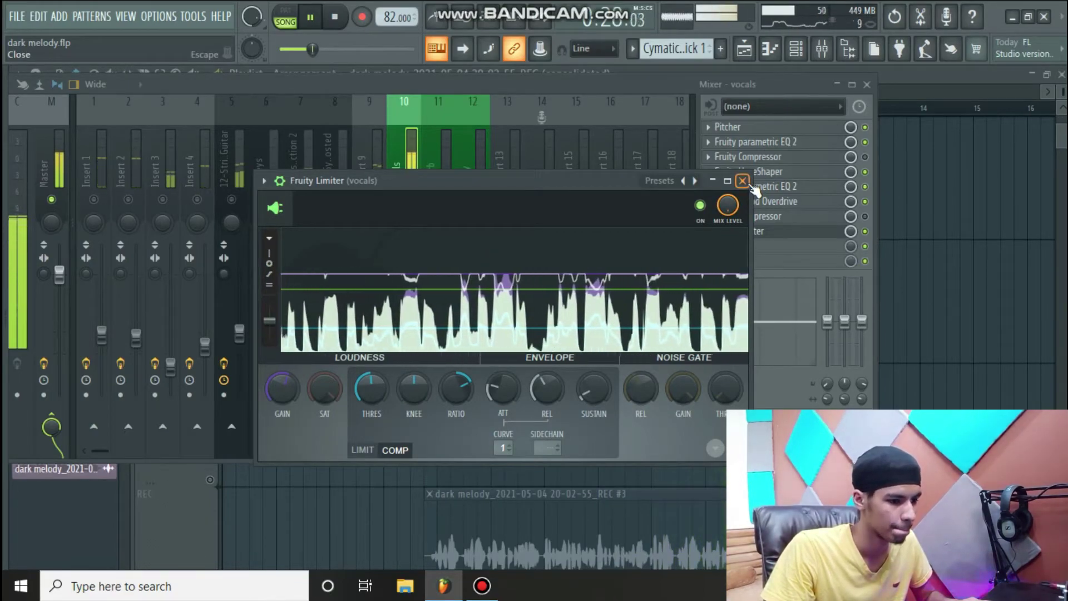
Step: With playback stopped, set Fruity Limiter's noise gate threshold to about -32.5 dB and its noise gate gain to the minimum
{"action": "key", "text": "space"}
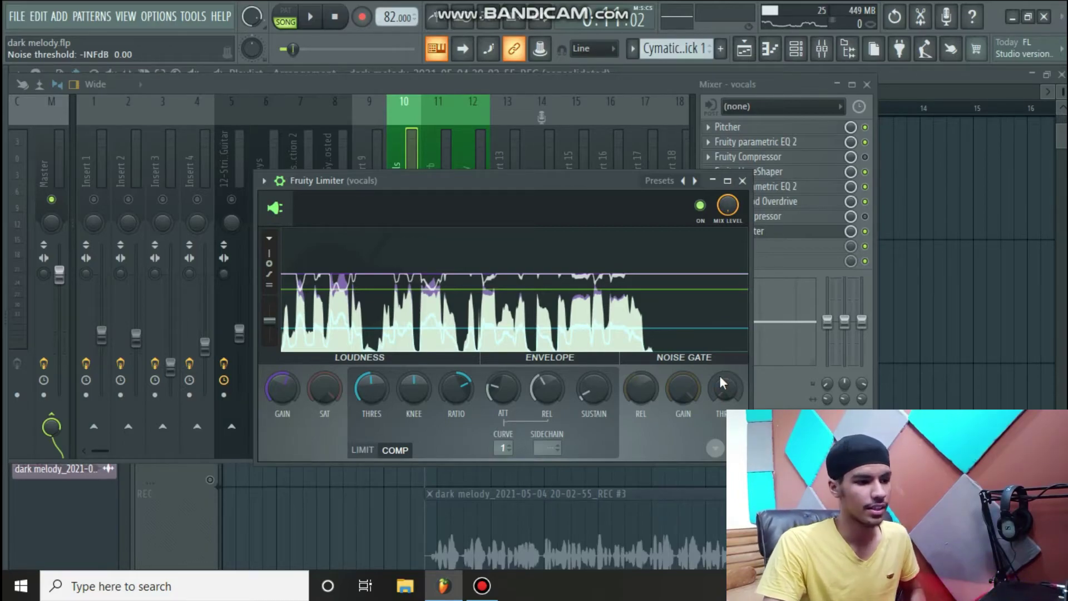
{"action": "left_click_drag", "start_coordinate": [725, 384], "coordinate": [725, 383]}
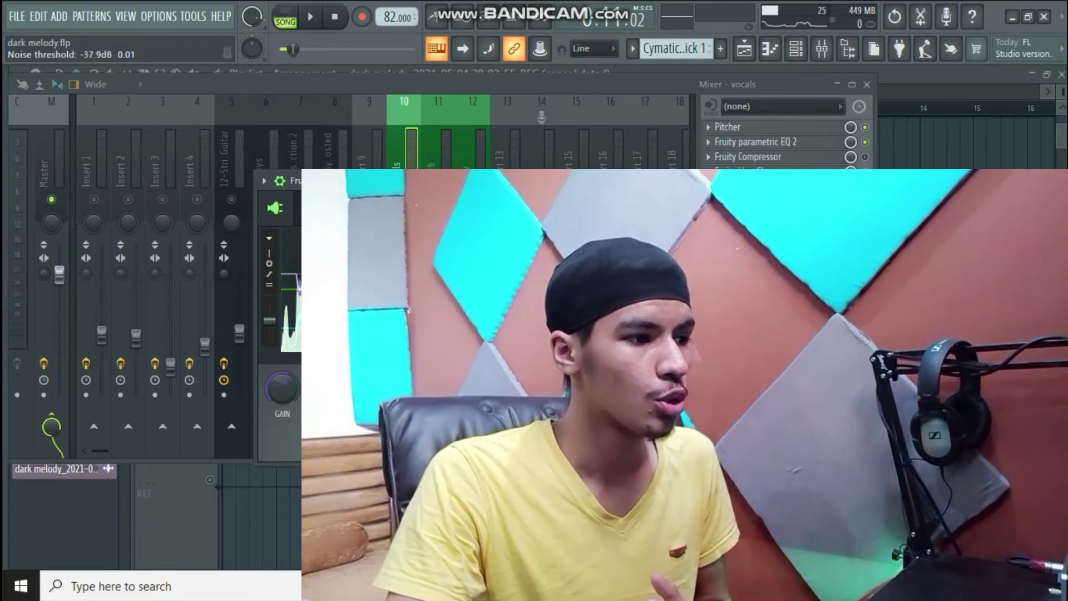
{"action": "left_click_drag", "start_coordinate": [725, 383], "coordinate": [725, 384]}
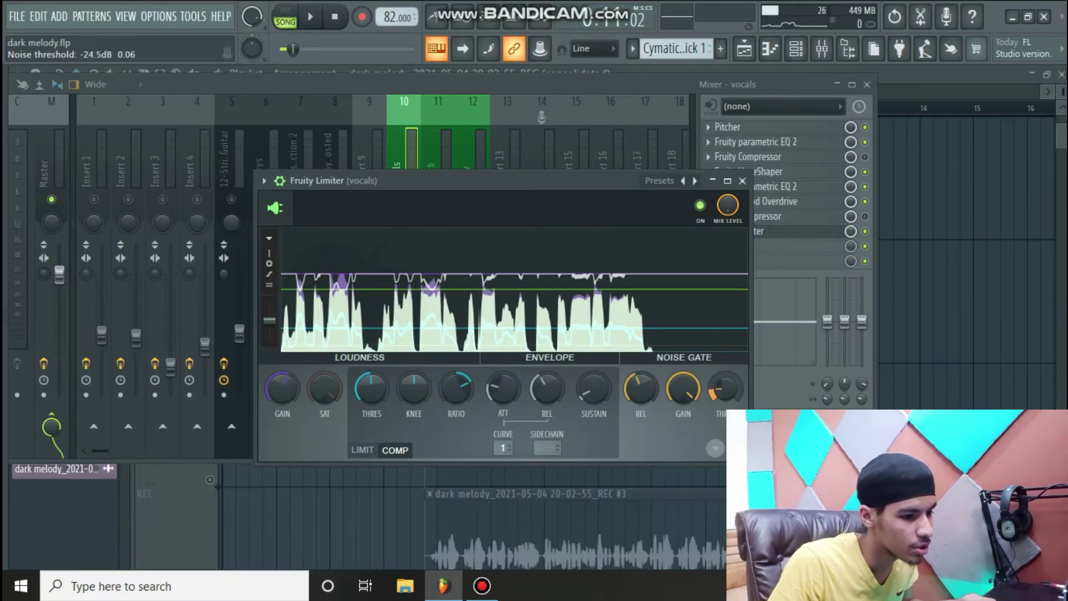
{"action": "left_click_drag", "start_coordinate": [684, 389], "coordinate": [683, 423]}
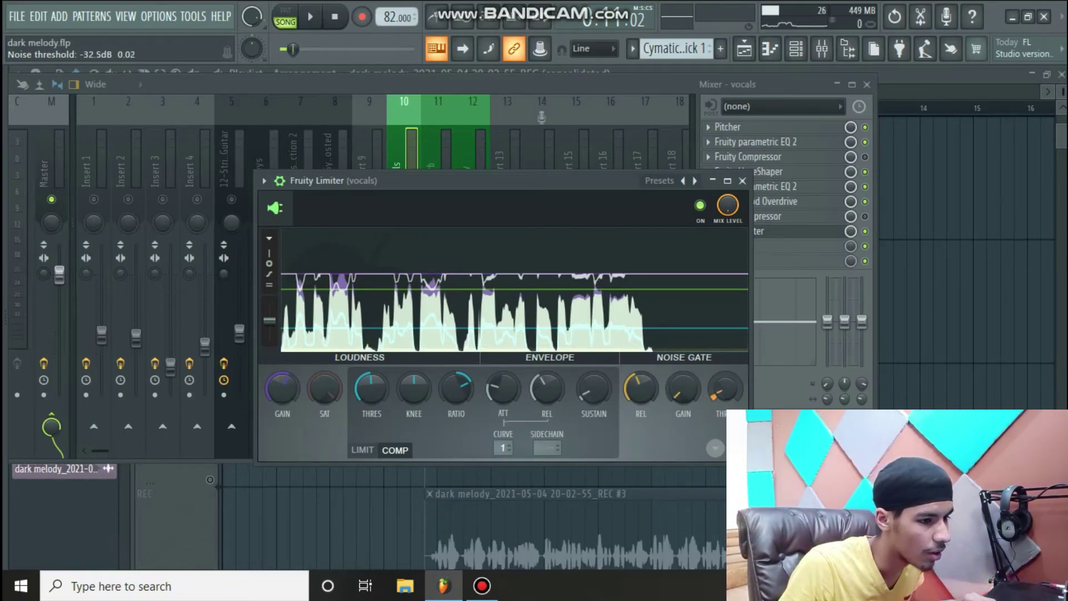
Step: While the vocals play, try a noise gate threshold of -23.6 dB, shorten the gate's release, and lower the threshold again
{"action": "key", "text": "space"}
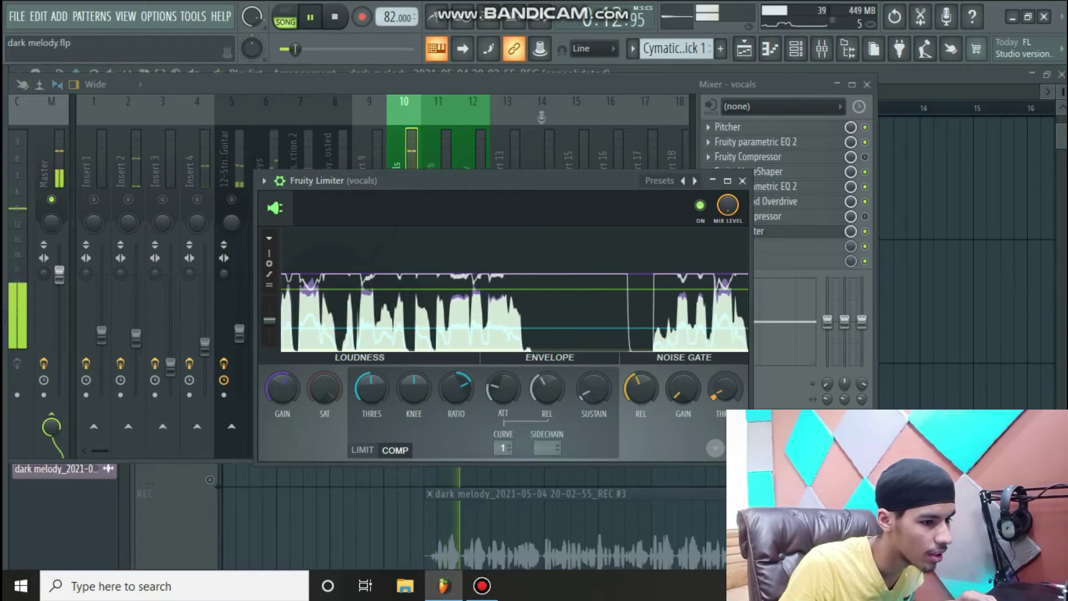
{"action": "mouse_move", "coordinate": [726, 388]}
{"action": "left_mouse_down"}
{"action": "mouse_move", "coordinate": [725, 371]}
{"action": "mouse_move", "coordinate": [725, 380]}
{"action": "left_mouse_up"}
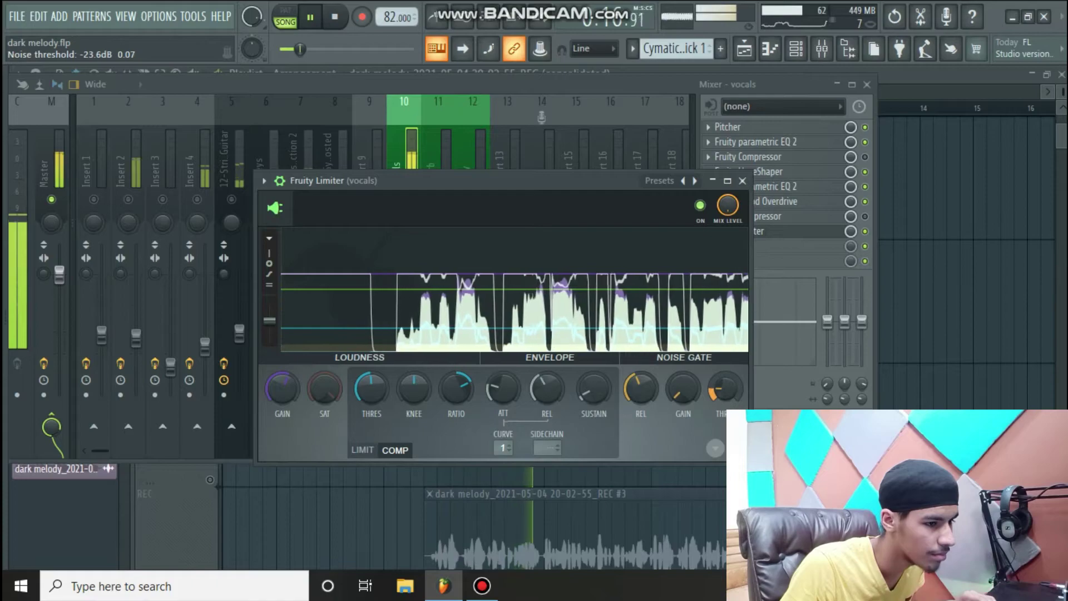
{"action": "mouse_move", "coordinate": [655, 392]}
{"action": "left_mouse_down"}
{"action": "mouse_move", "coordinate": [655, 415]}
{"action": "mouse_move", "coordinate": [655, 384]}
{"action": "mouse_move", "coordinate": [655, 399]}
{"action": "mouse_move", "coordinate": [649, 391]}
{"action": "left_mouse_up"}
{"action": "right_click", "coordinate": [653, 392]}
{"action": "left_click", "coordinate": [671, 340]}
{"action": "left_click_drag", "start_coordinate": [722, 393], "coordinate": [722, 395]}
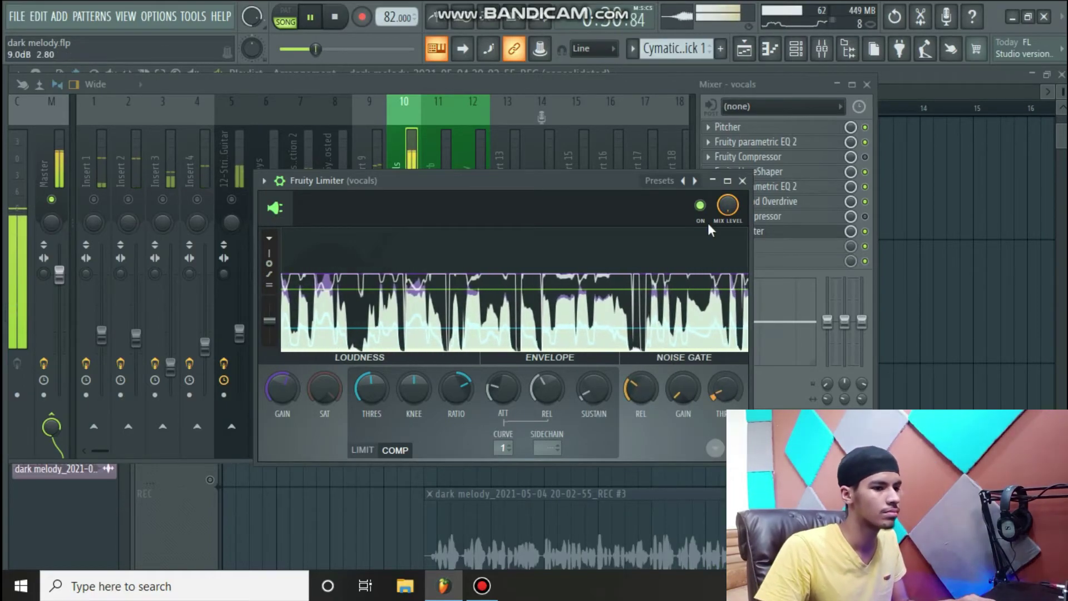
Step: Put Fruity Limiter's window away and replay the vocals through the effects chain to judge the noise gate
{"action": "left_click", "coordinate": [761, 231]}
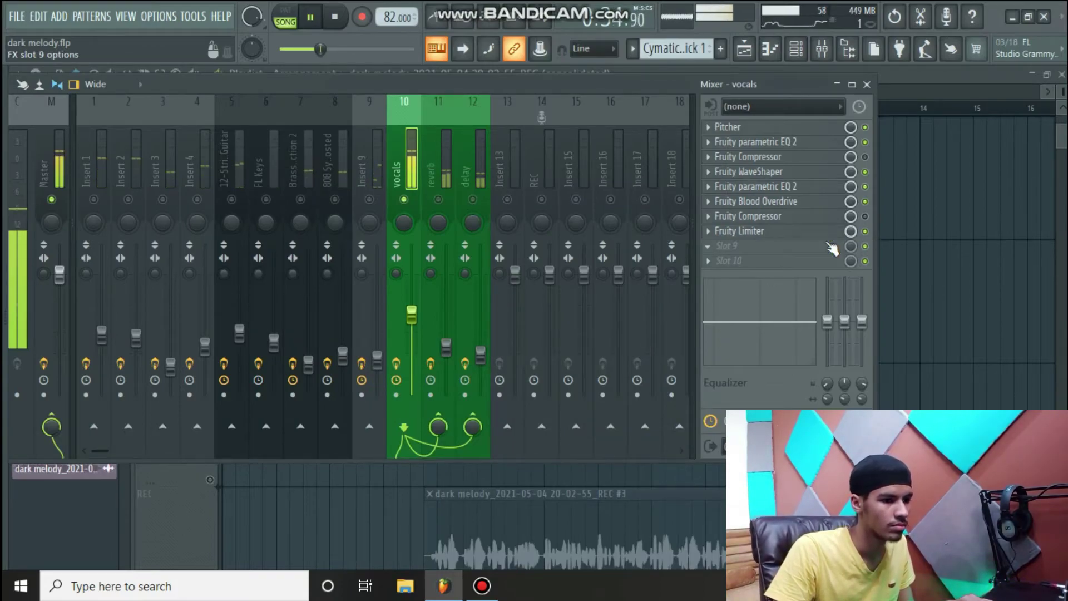
{"action": "key", "text": "space"}
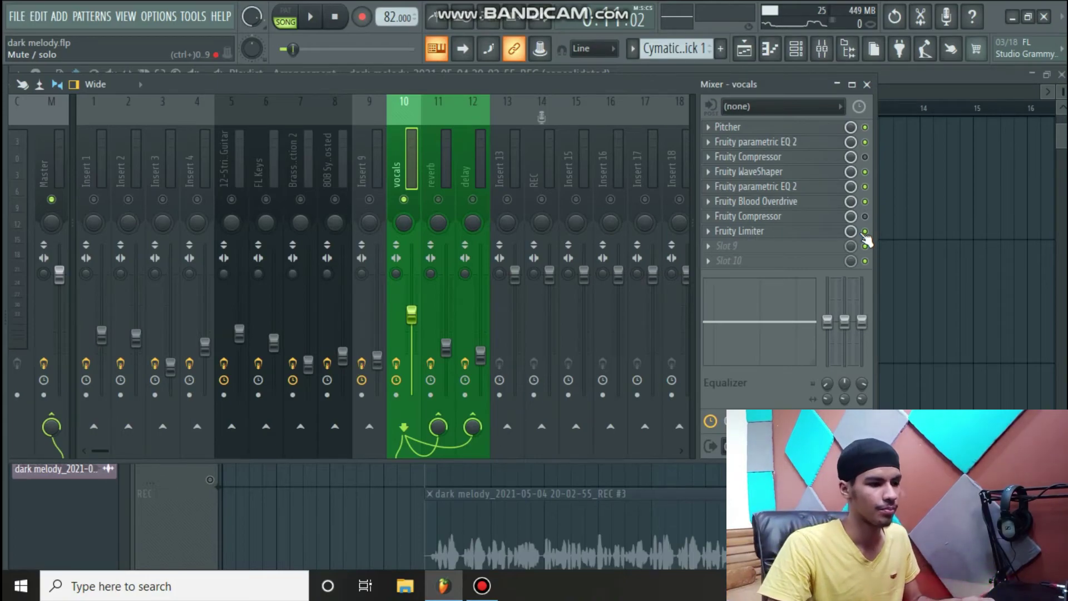
{"action": "key", "text": "space"}
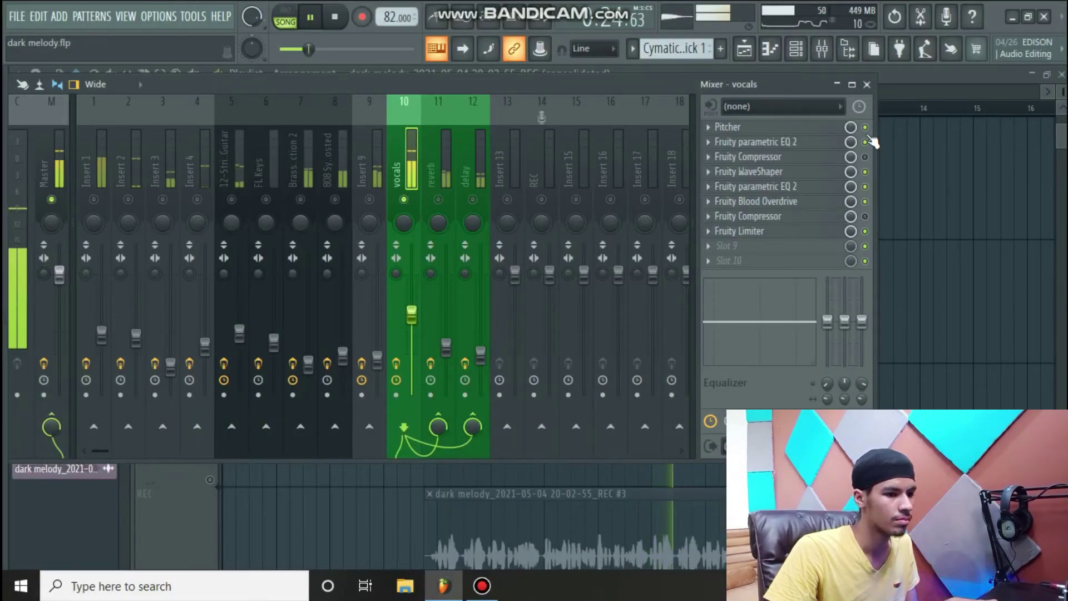
{"action": "left_click", "coordinate": [860, 107]}
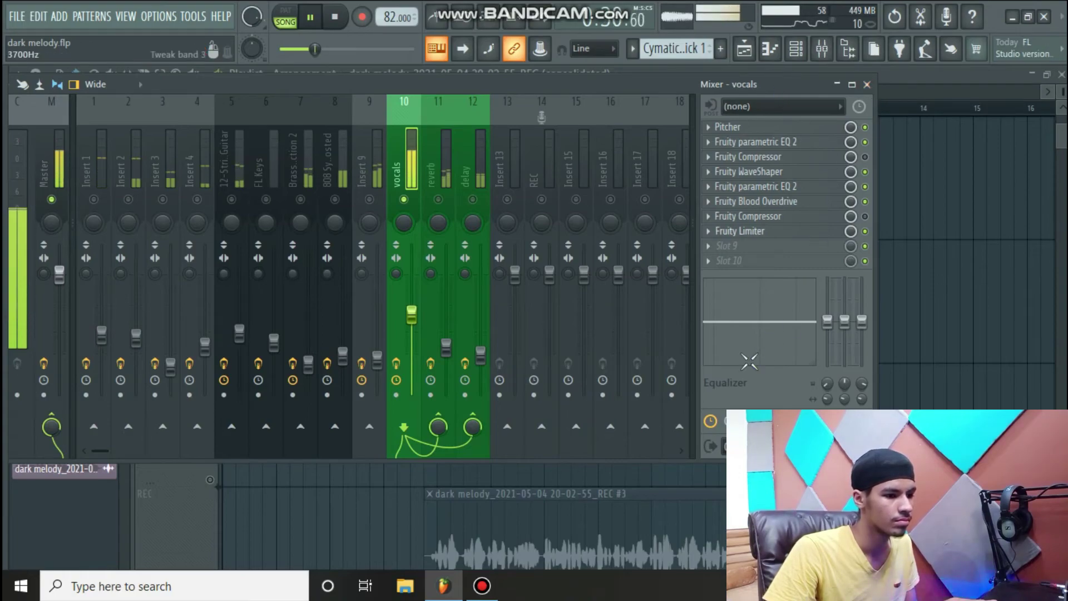
Step: Reopen Fruity Limiter, lower the noise gate threshold further during playback, and close the plugin
{"action": "left_click", "coordinate": [740, 231]}
{"action": "left_click_drag", "start_coordinate": [722, 388], "coordinate": [721, 326]}
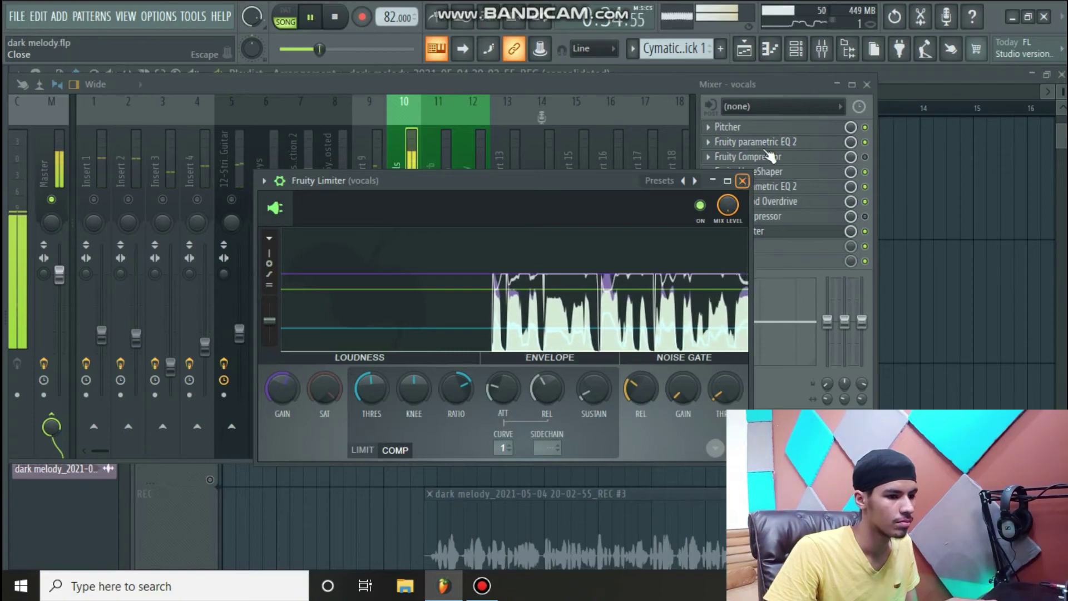
{"action": "key", "text": "Escape"}
{"action": "key", "text": "space"}
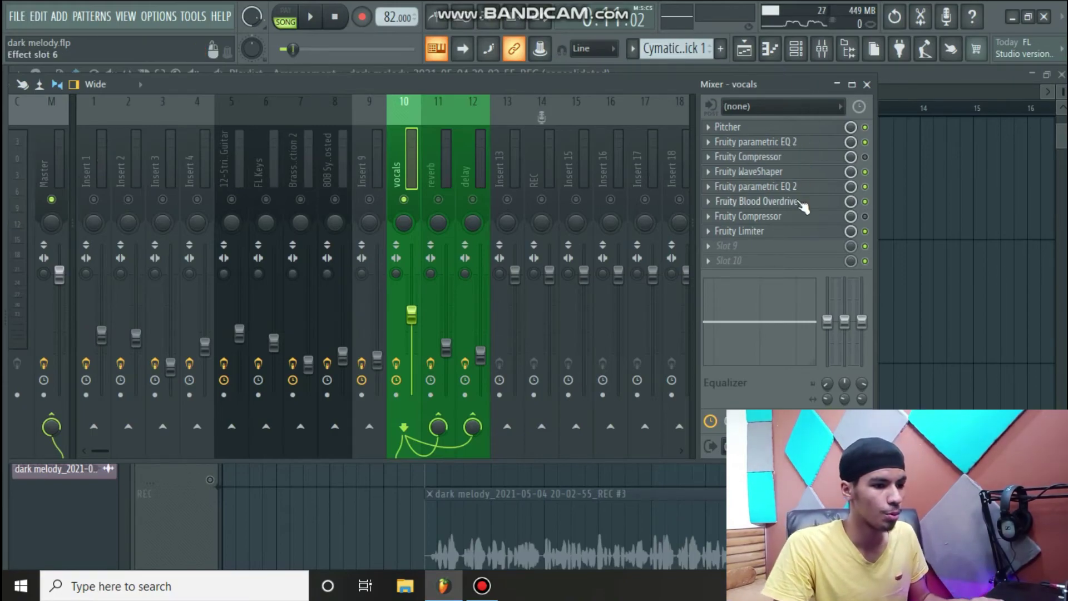
Step: Bypass Fruity Limiter on the vocals track and enable the first Fruity Compressor, checking its threshold, ratio, gain, attack and release settings
{"action": "left_click", "coordinate": [866, 232]}
{"action": "left_click", "coordinate": [748, 156]}
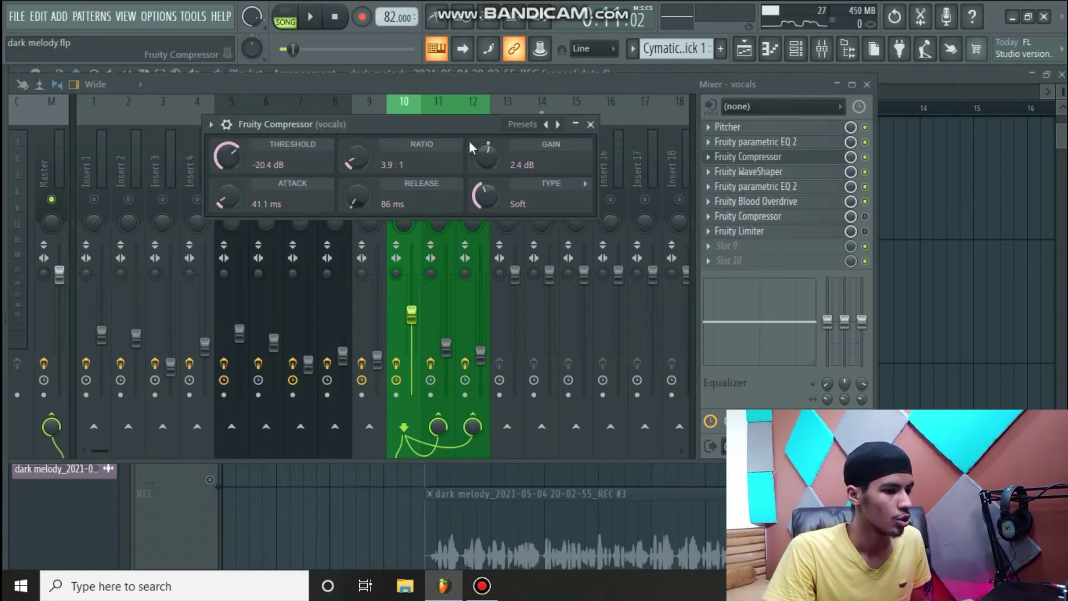
{"action": "left_click_drag", "start_coordinate": [600, 221], "coordinate": [609, 228]}
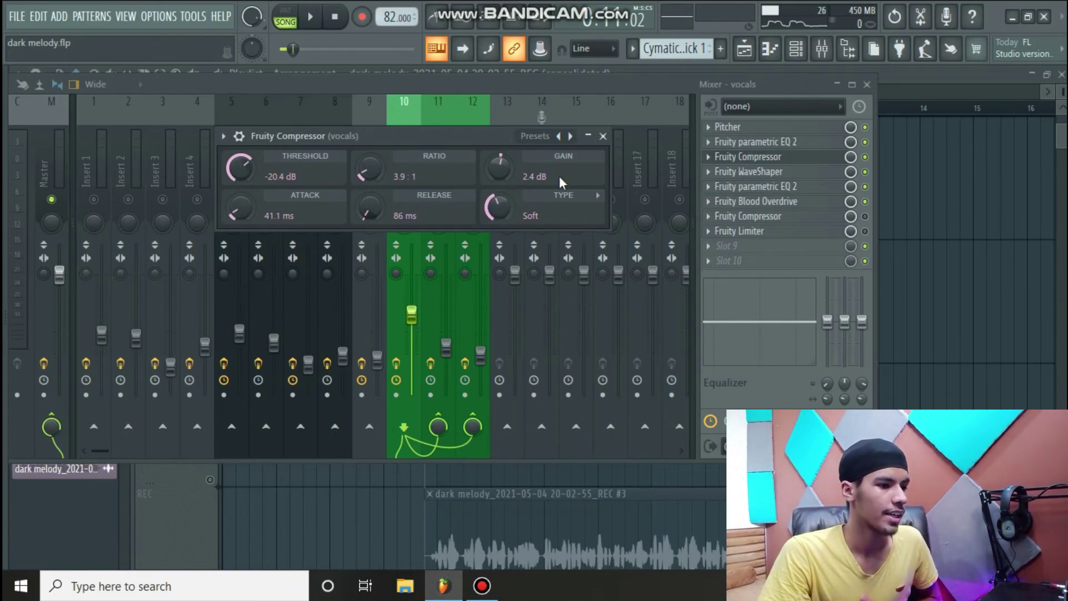
{"action": "left_click", "coordinate": [603, 136]}
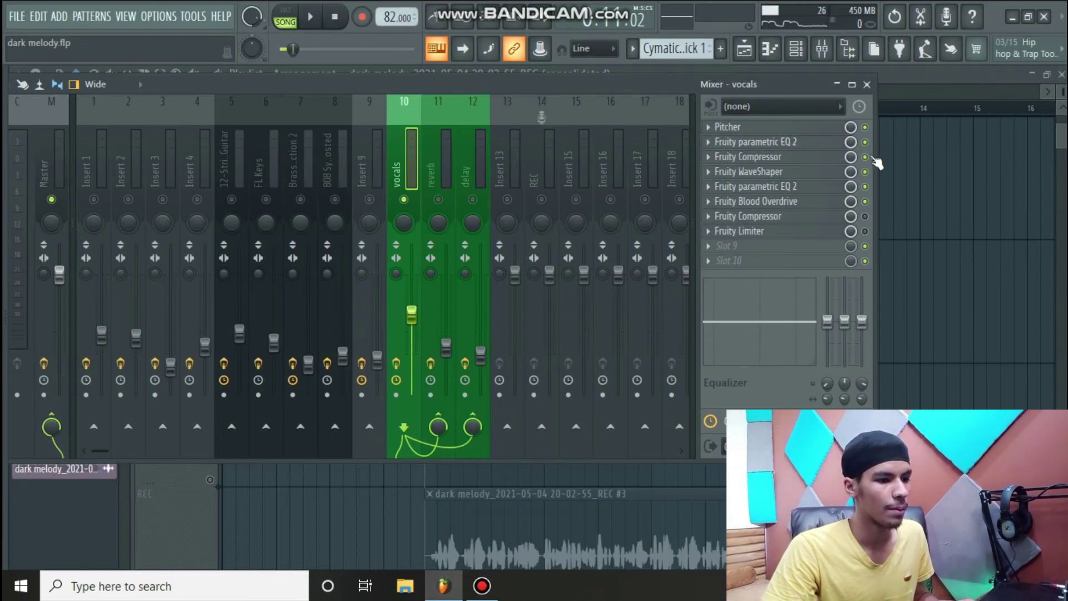
Step: Audition the vocals with the first Fruity Compressor enabled, viewing its settings during playback
{"action": "key", "text": "space"}
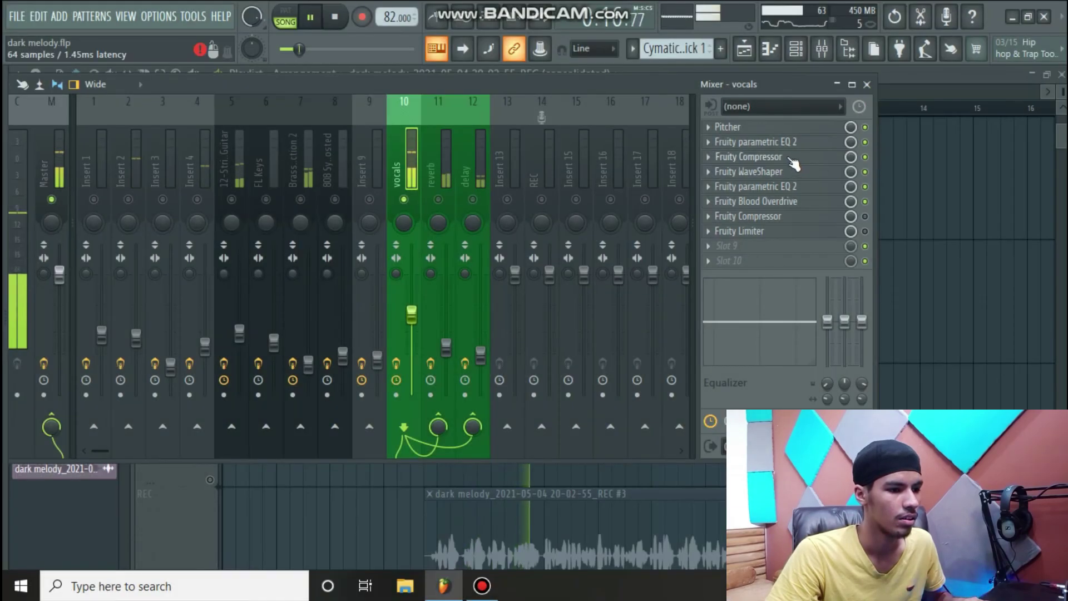
{"action": "left_click", "coordinate": [749, 157]}
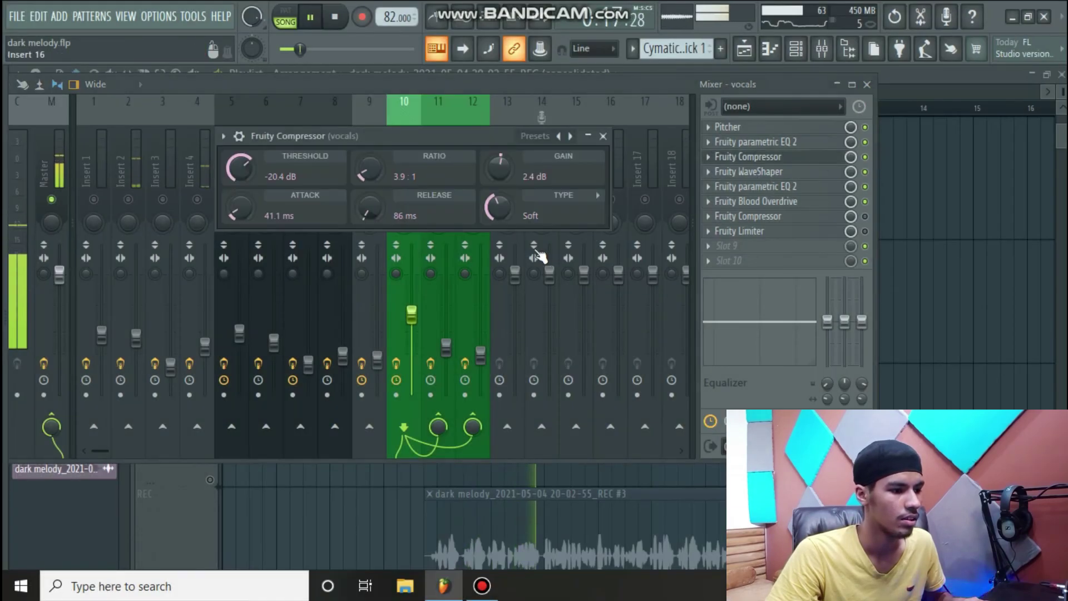
{"action": "left_click", "coordinate": [603, 135]}
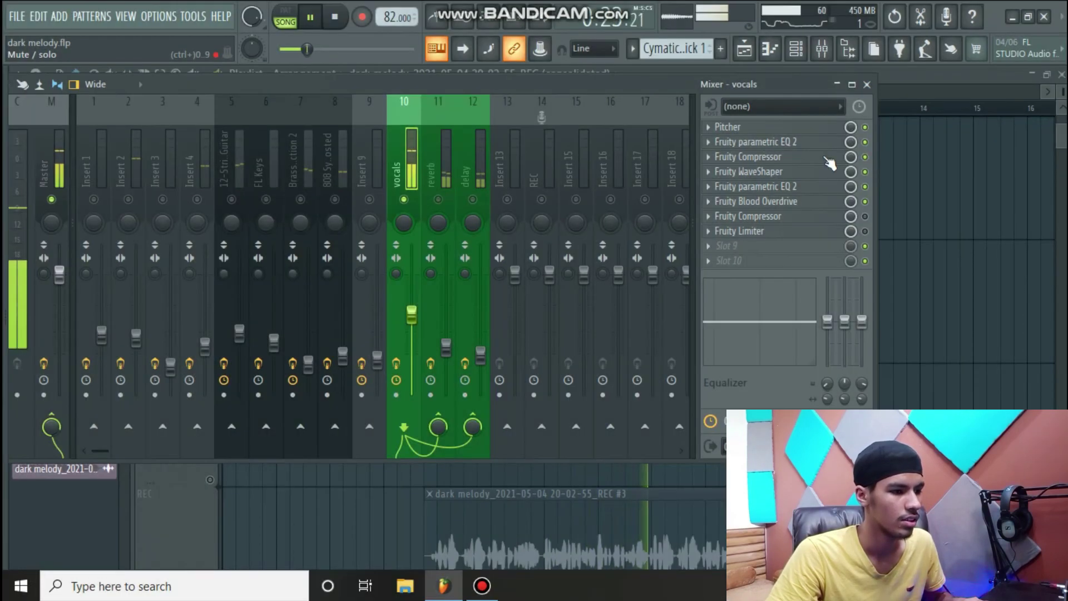
{"action": "key", "text": "space"}
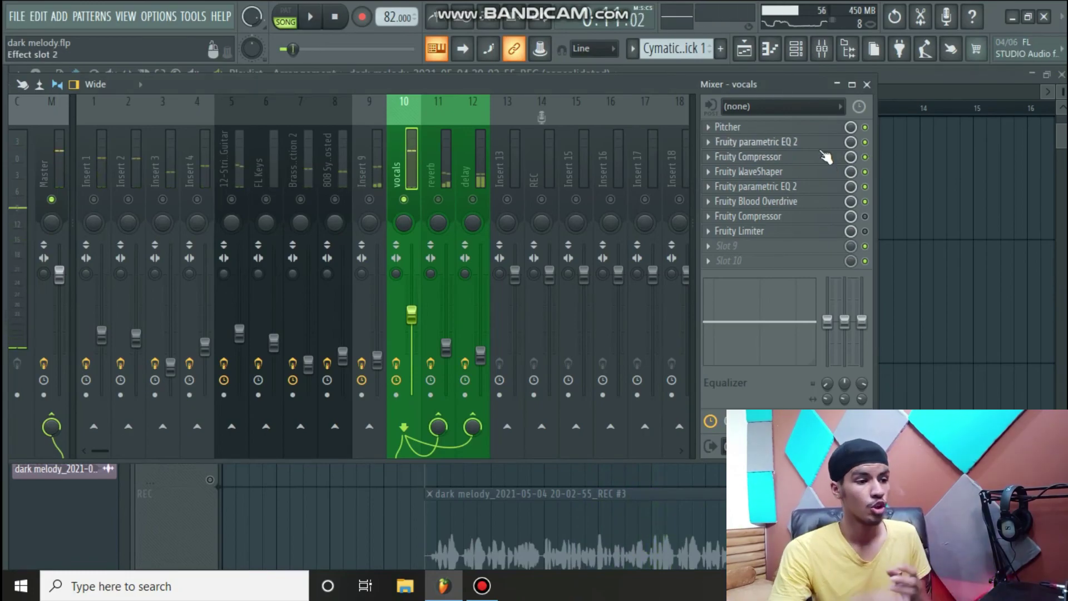